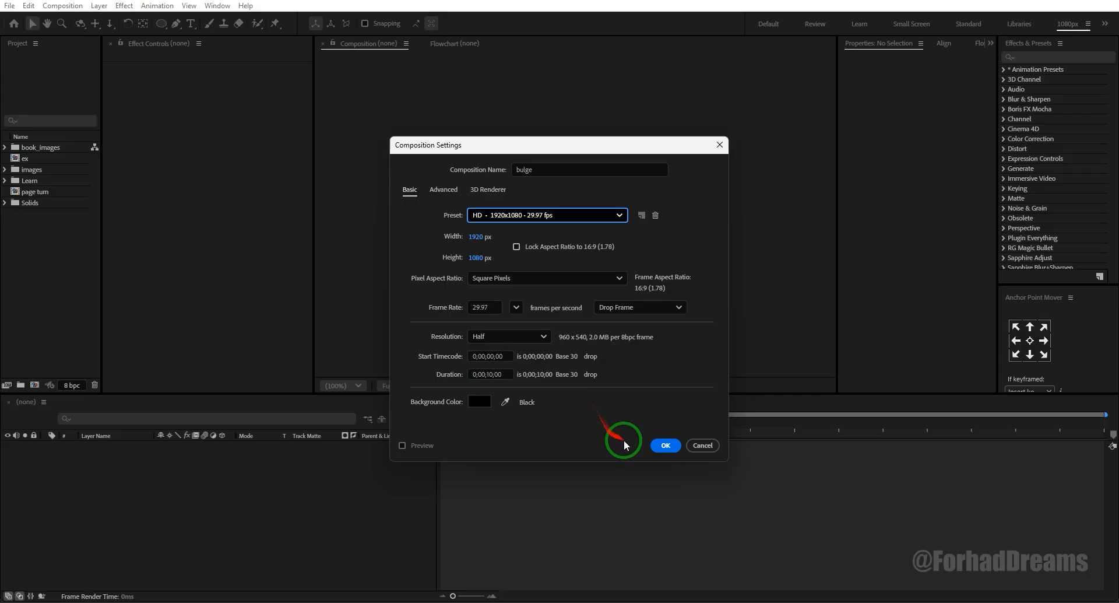
Step: Create the composition "bulge" with the HD 1920x1080, 29.97 fps preset and a duration of 0;00;10;00
left_click(666, 445)
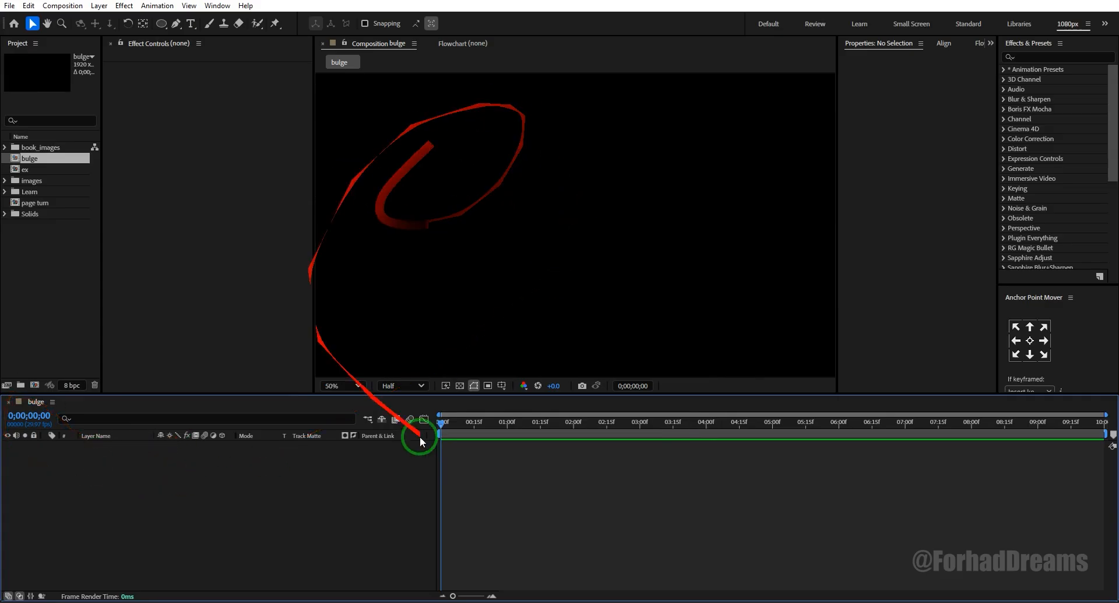
right_click(182, 497)
mouse_move(295, 356)
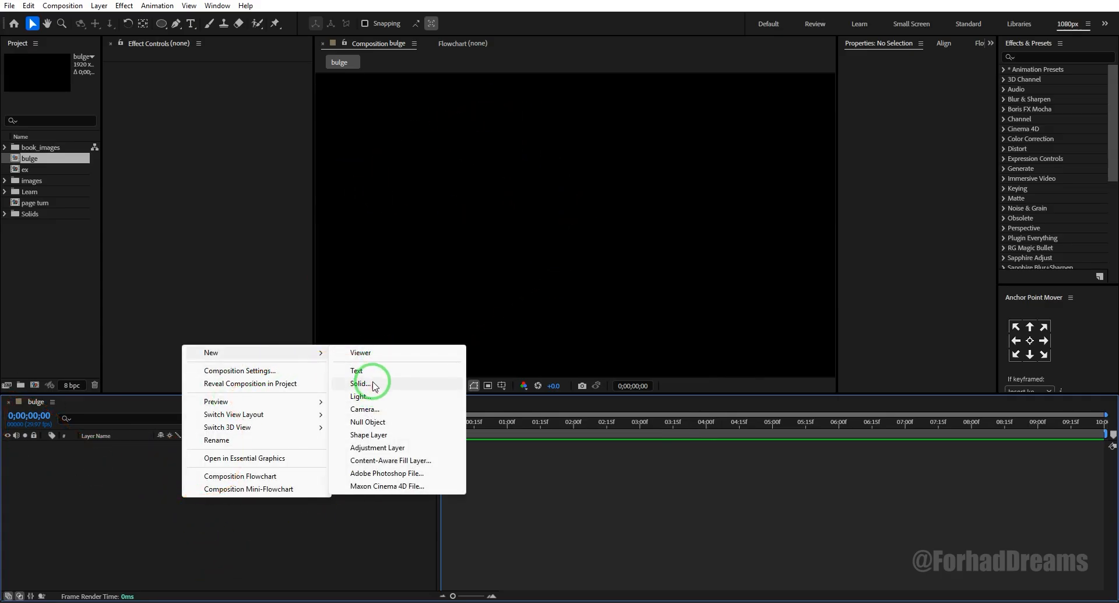
left_click(163, 522)
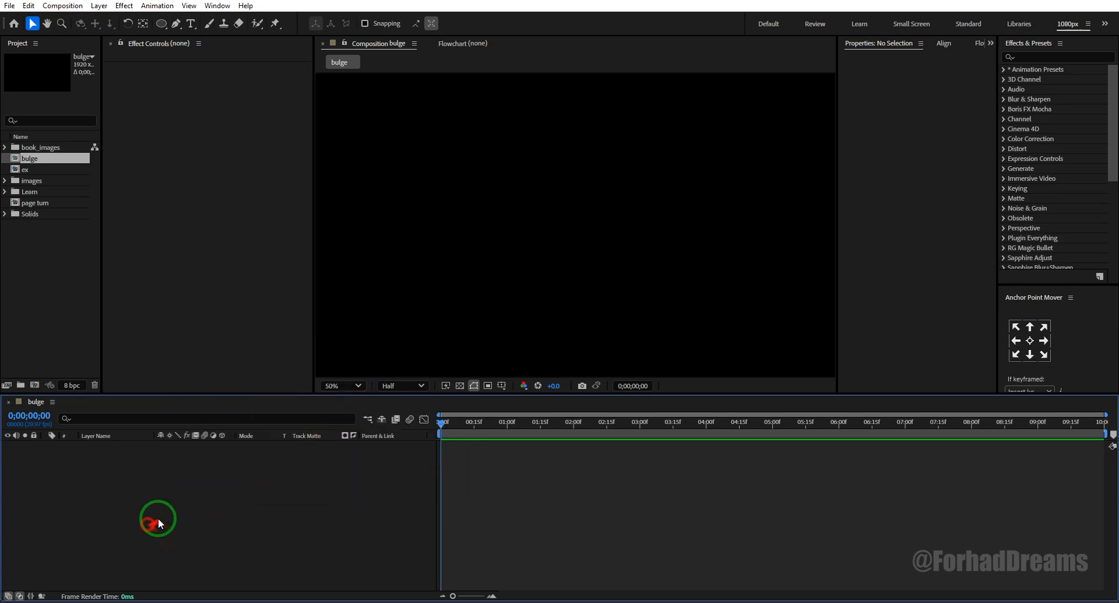
Step: Add a light magenta (E49CF4) 1920 x 1080 px solid named "bg" to the bulge composition
right_click(203, 481)
mouse_move(292, 342)
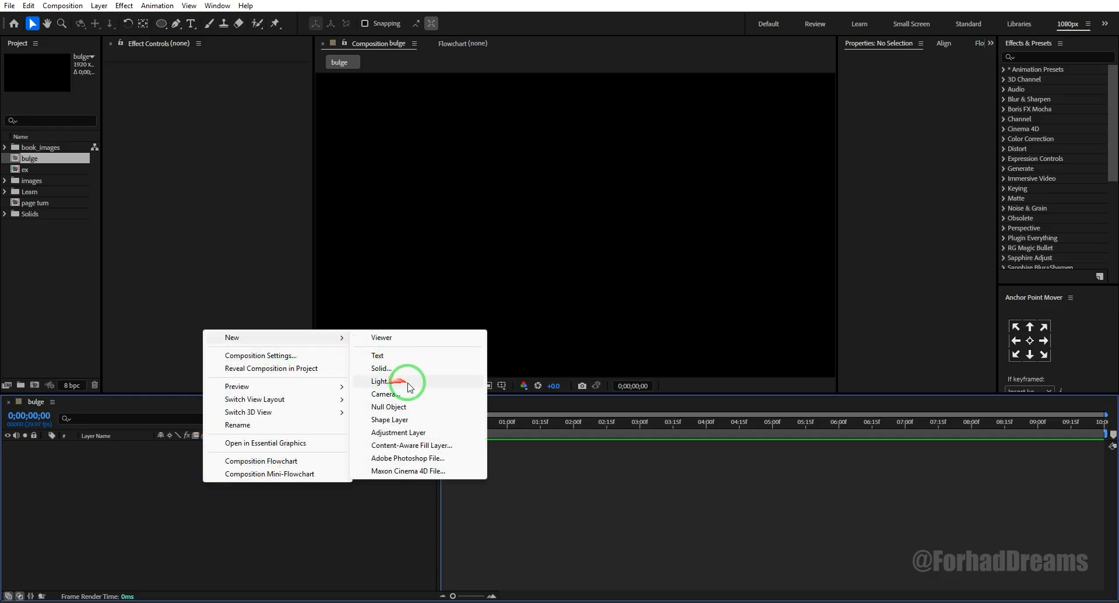
left_click(389, 367)
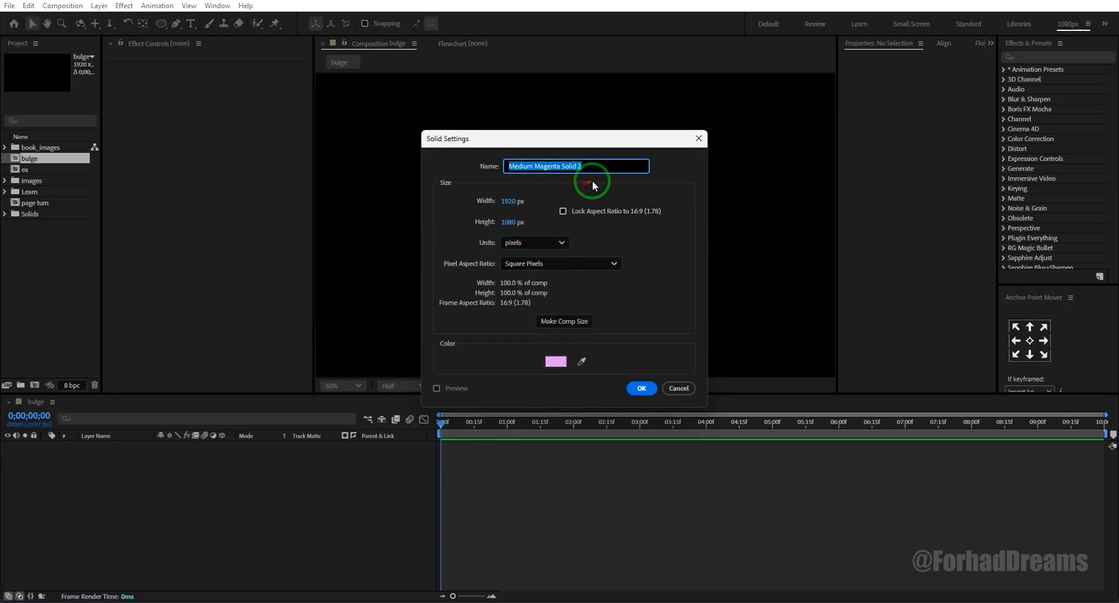
type("bg")
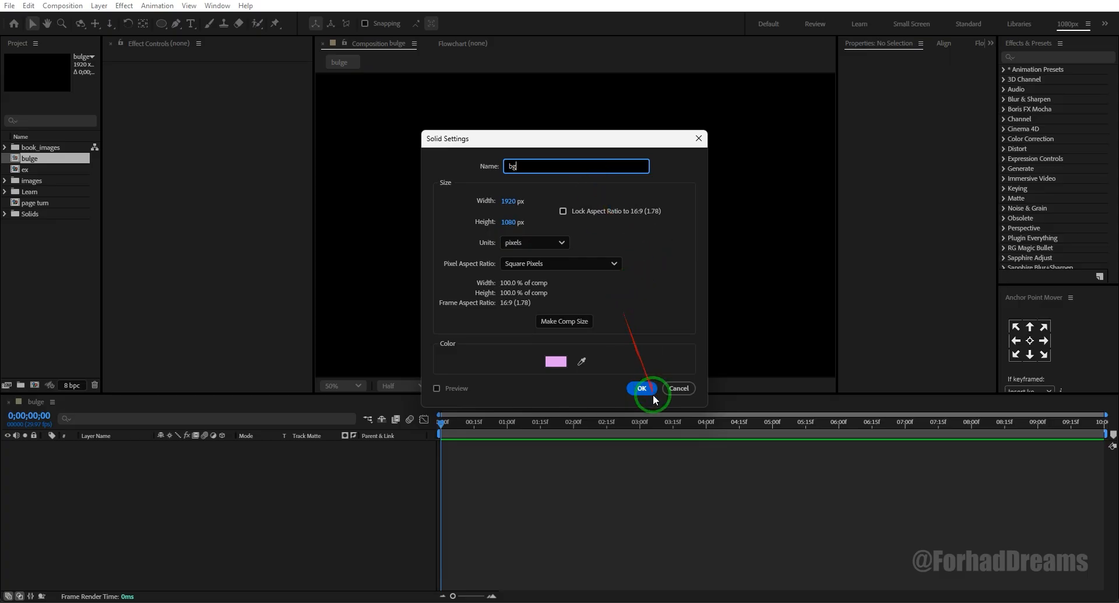
left_click(555, 362)
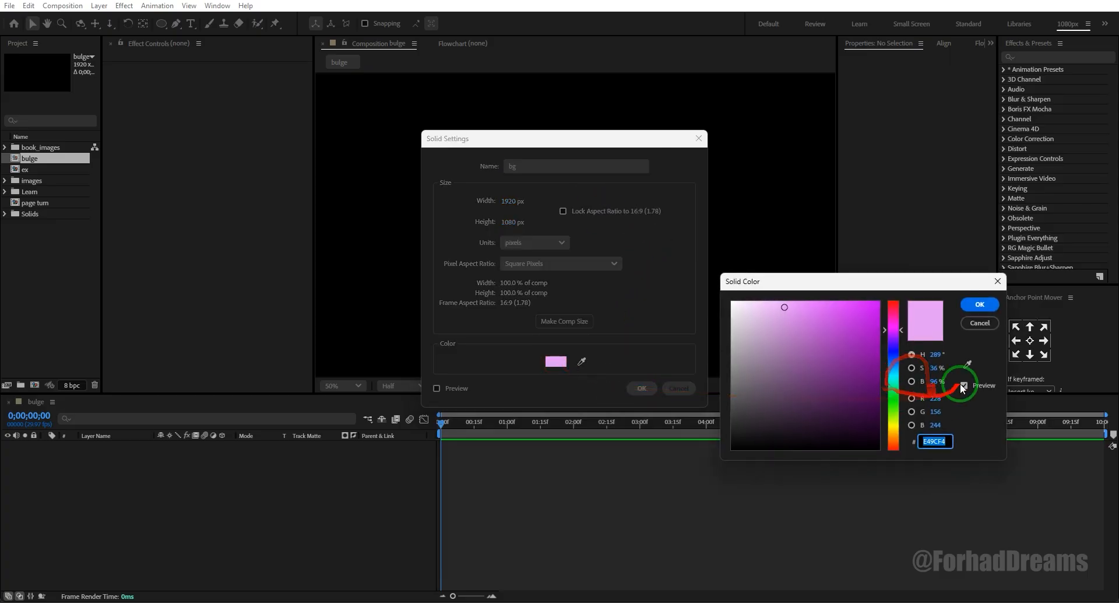
left_click(980, 305)
left_click(640, 387)
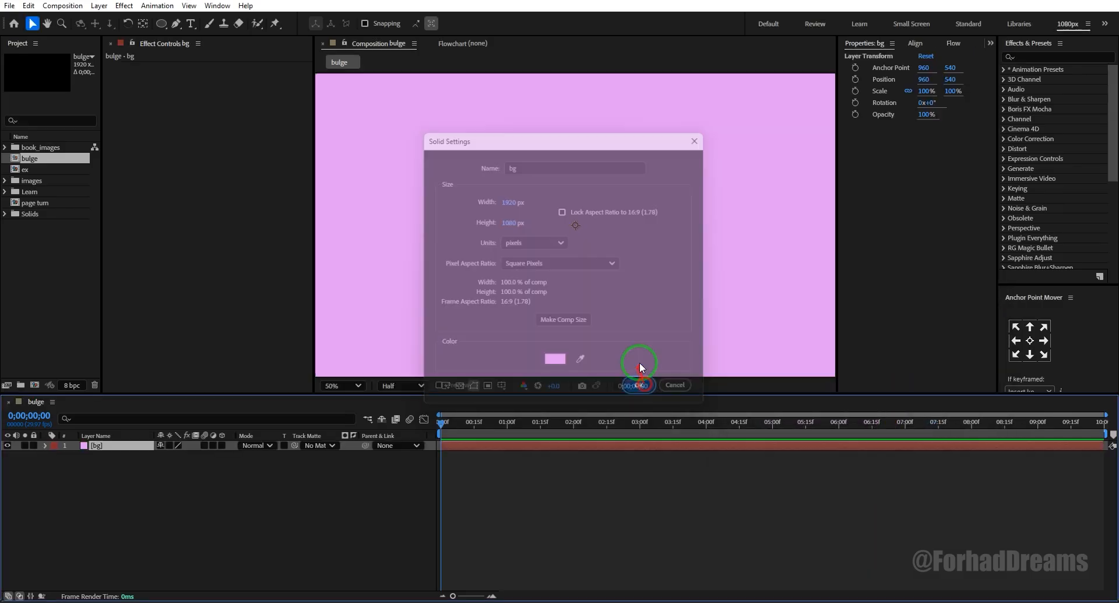
left_click(157, 482)
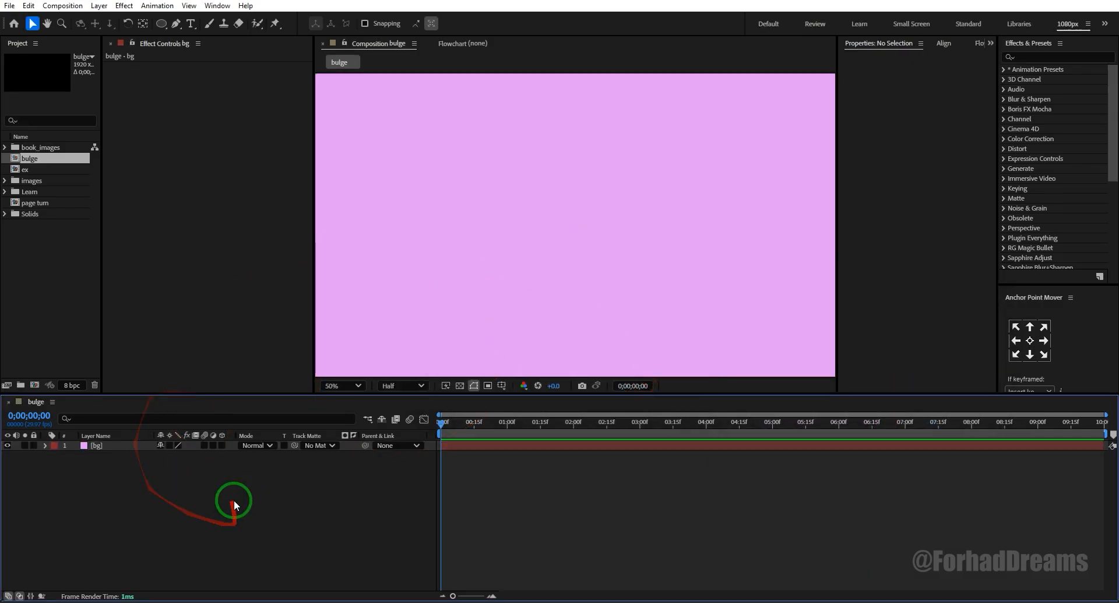
Step: Add a text layer above the bg solid containing the creator's first name
right_click(221, 477)
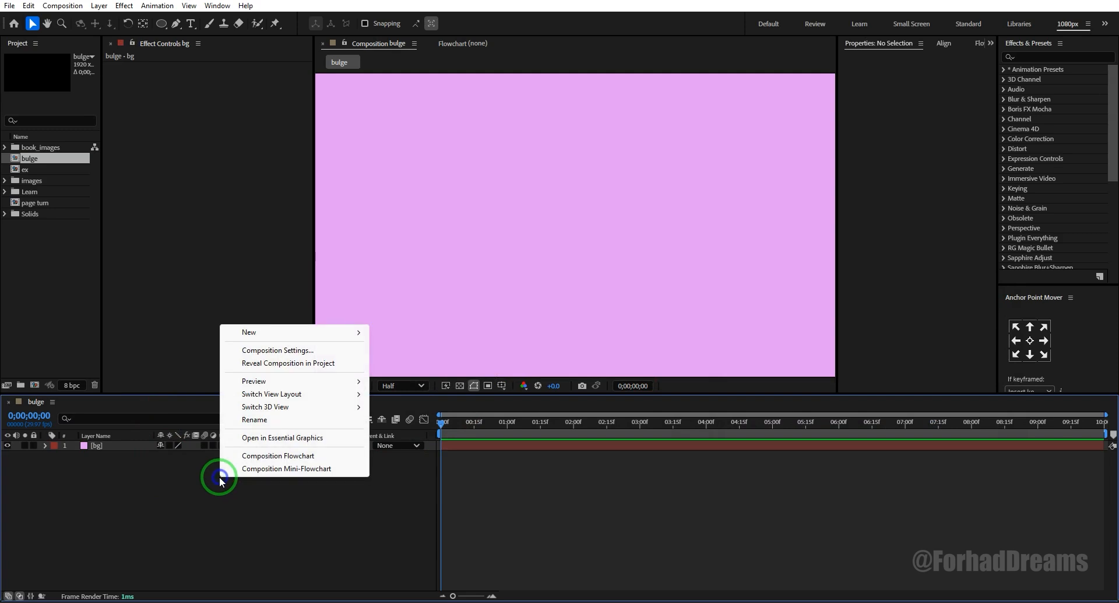
right_click(209, 491)
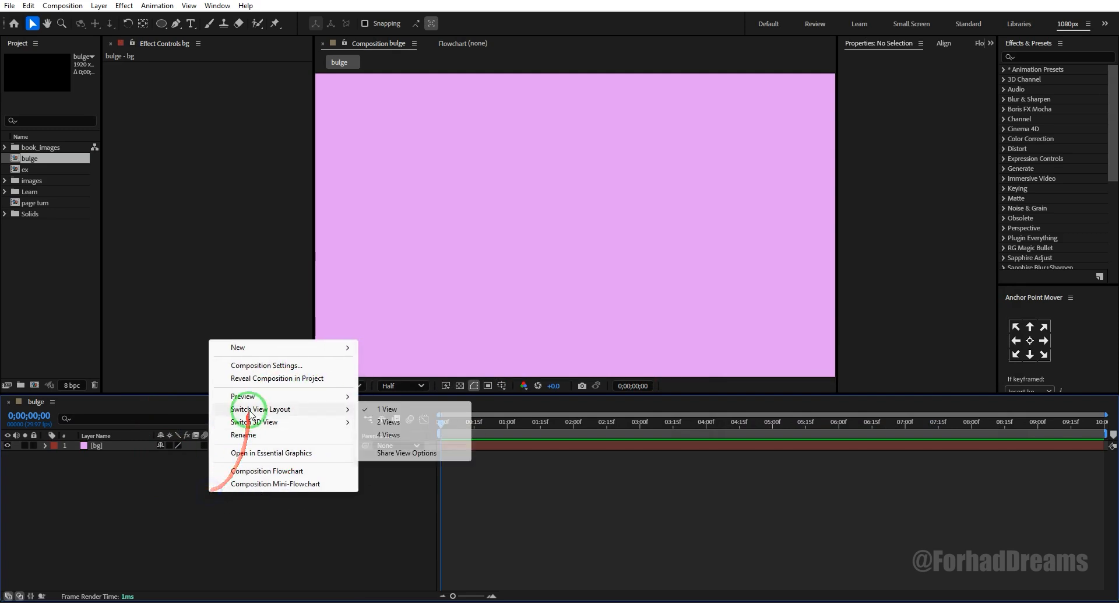
mouse_move(325, 351)
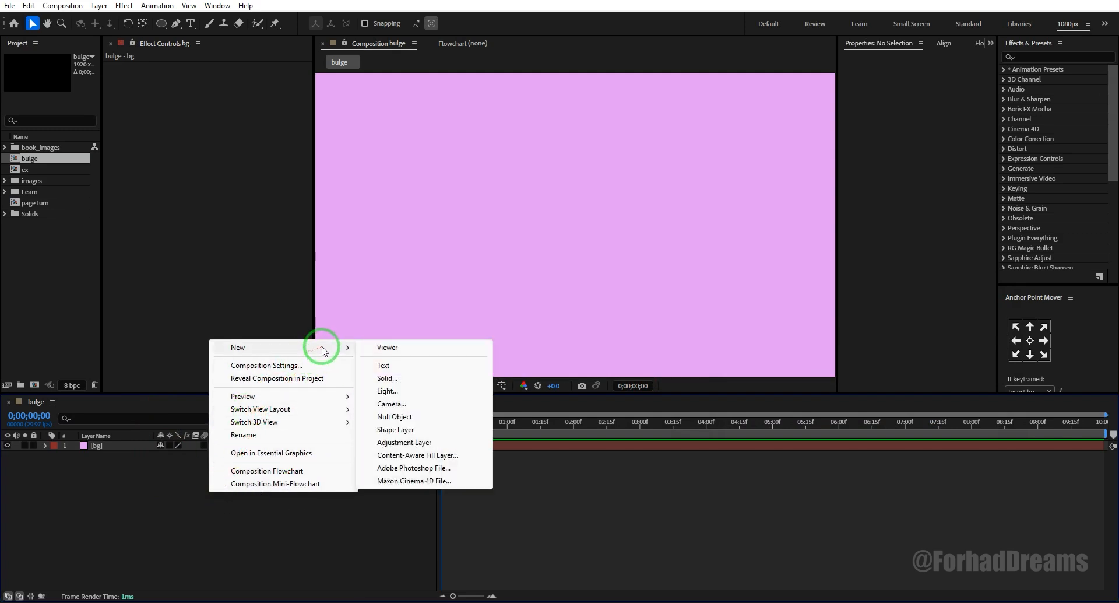
left_click(396, 366)
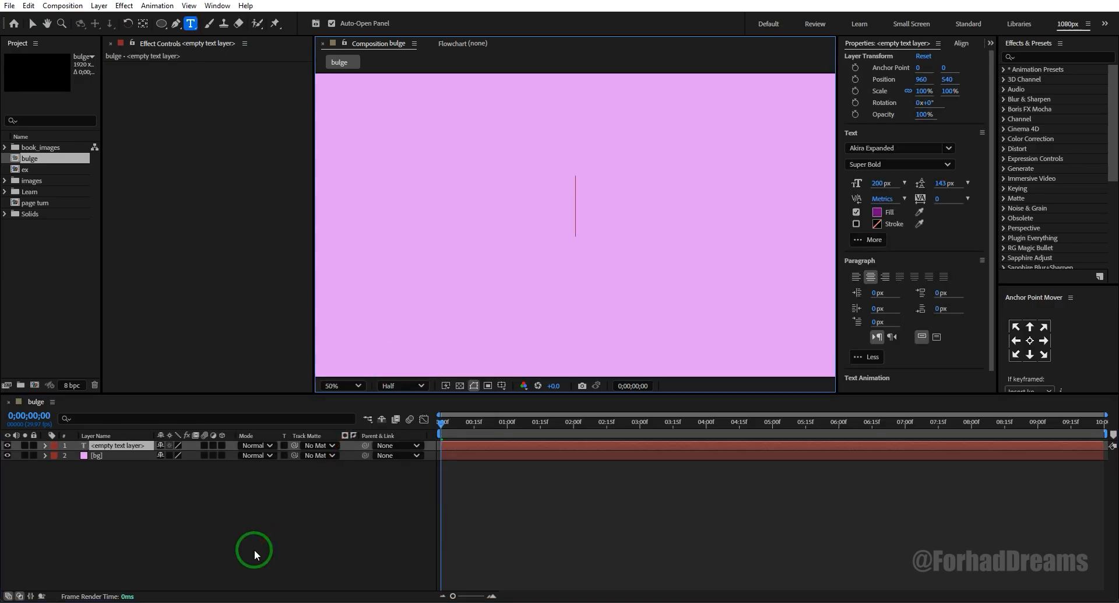
type("forhad")
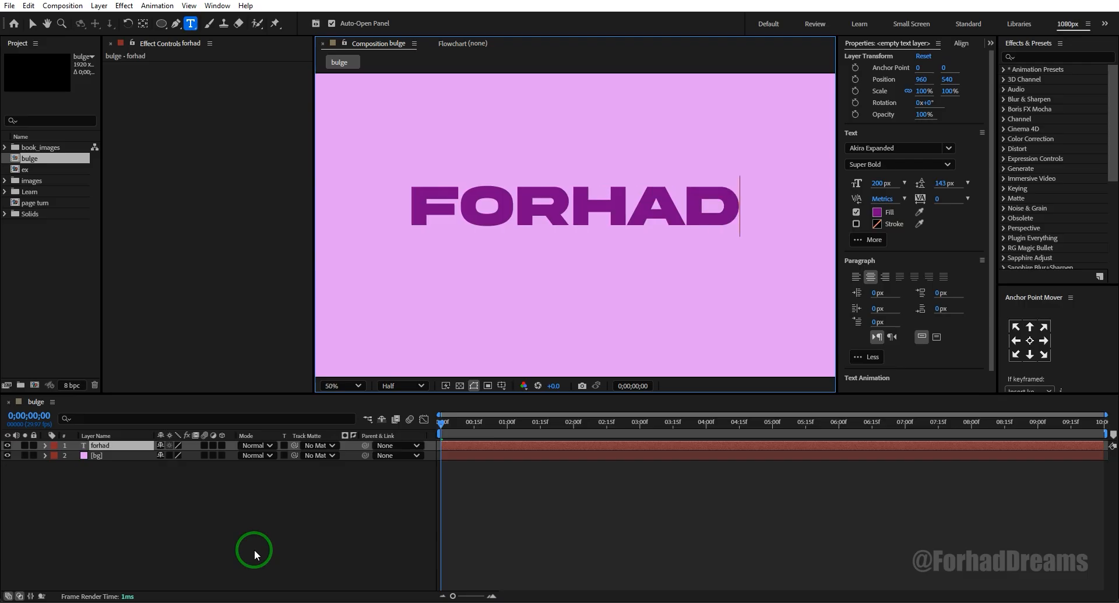
left_click(275, 517)
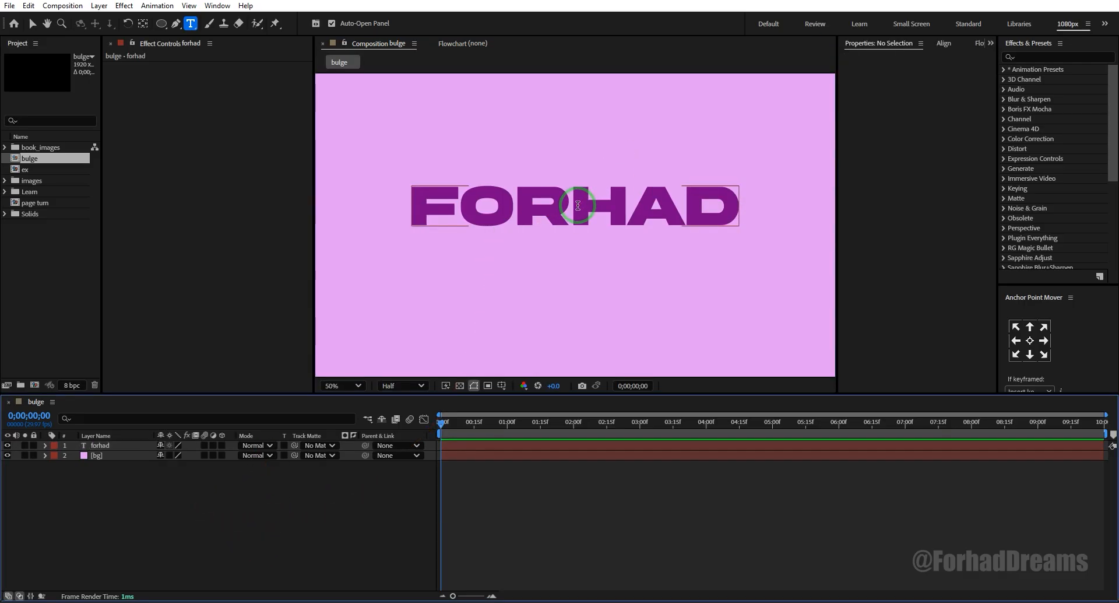
Step: Centre the text layer's anchor point in its content and centre the layer in the composition
left_click(117, 447)
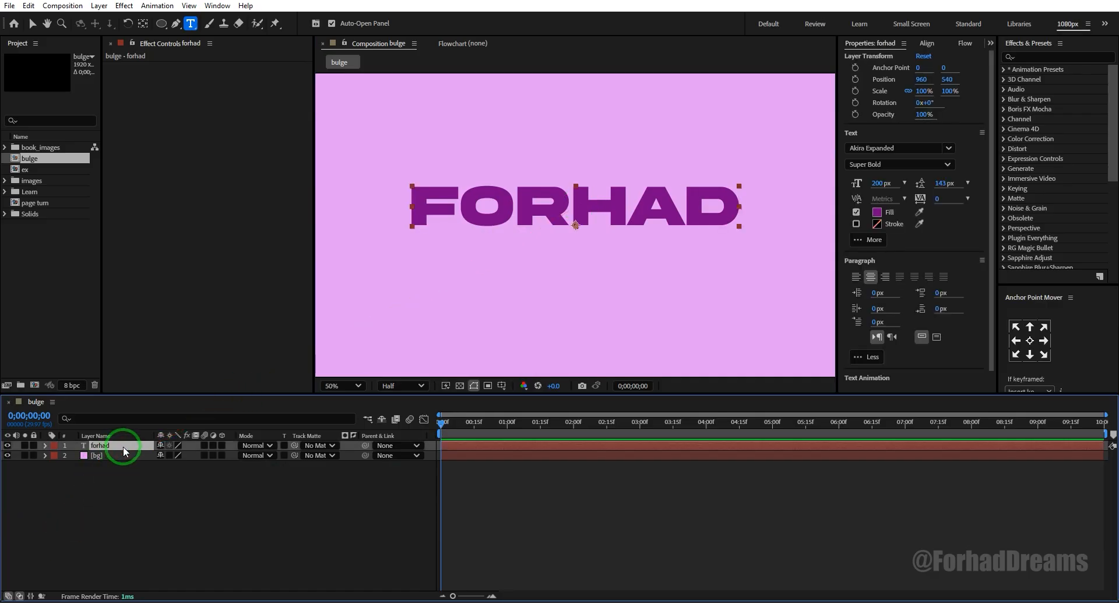
left_click(577, 227)
left_click(577, 209)
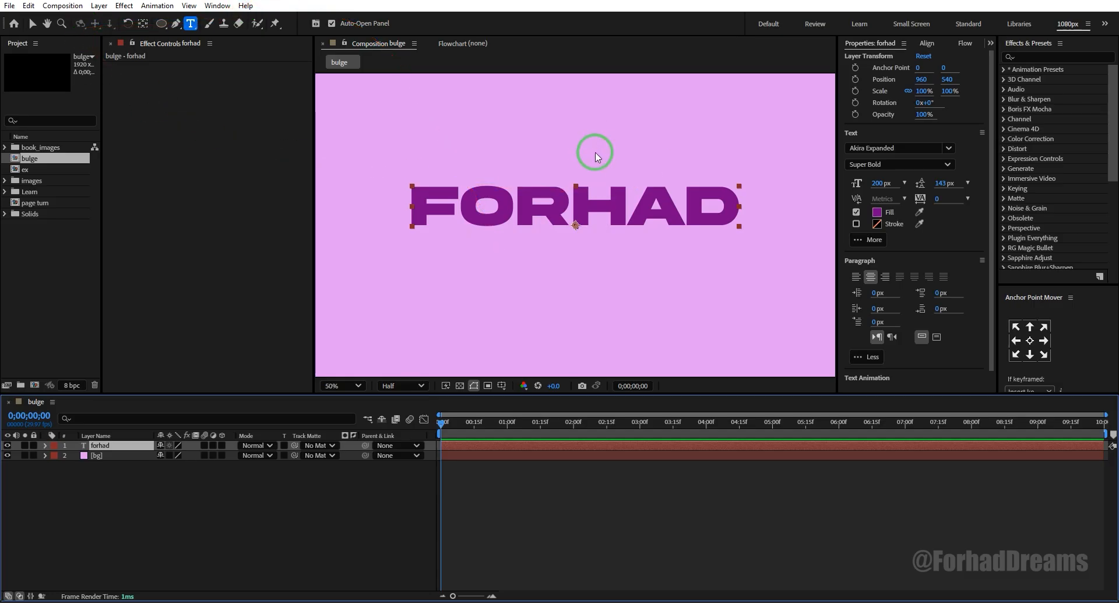
key("ctrl+alt+Home")
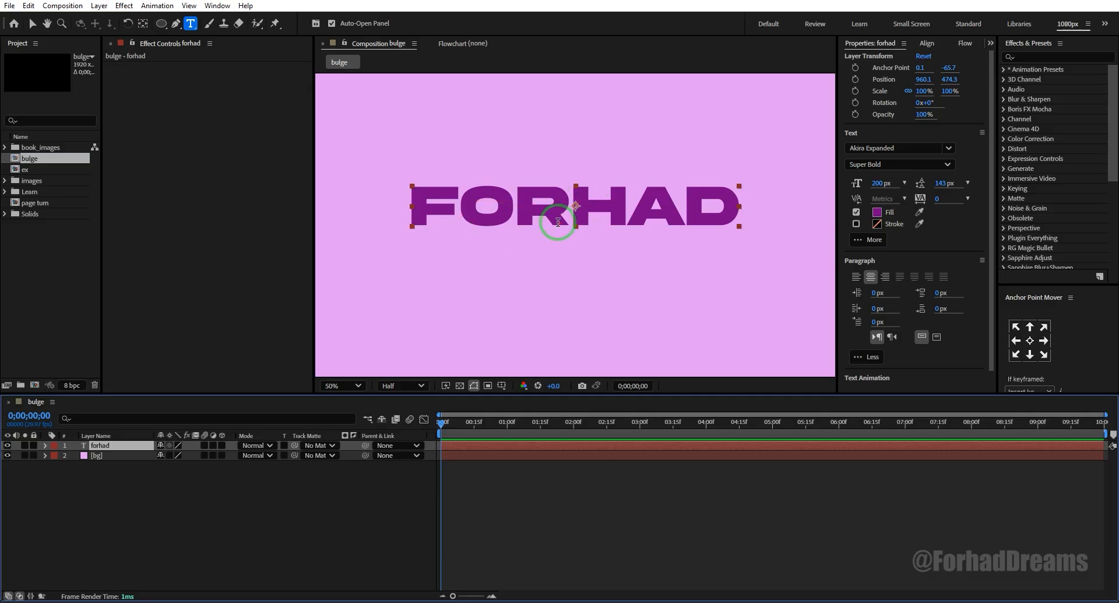
key("ctrl+Home")
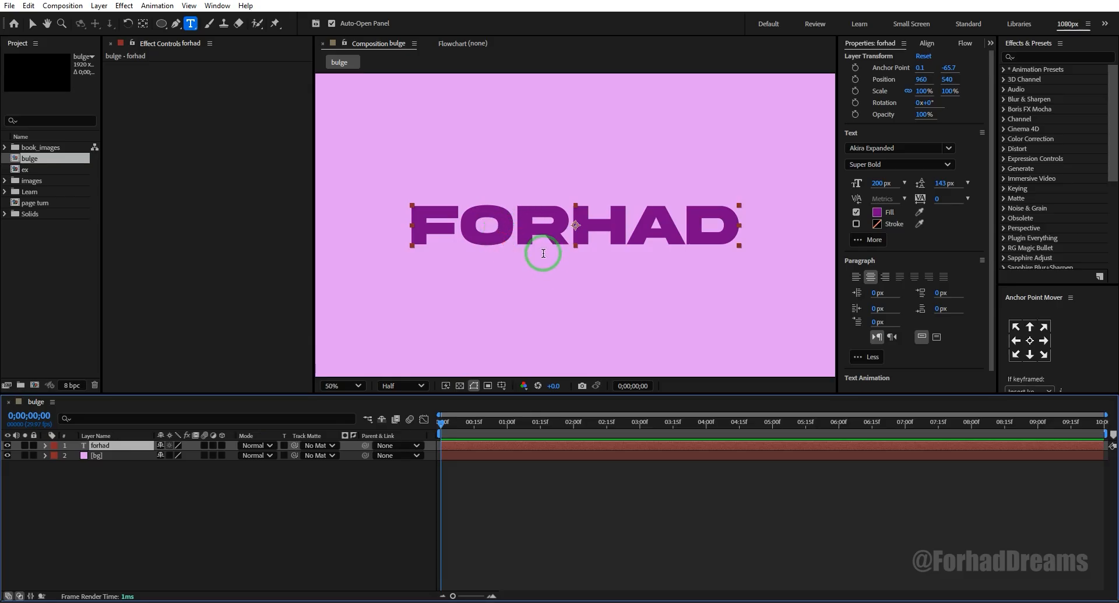
left_click(226, 509)
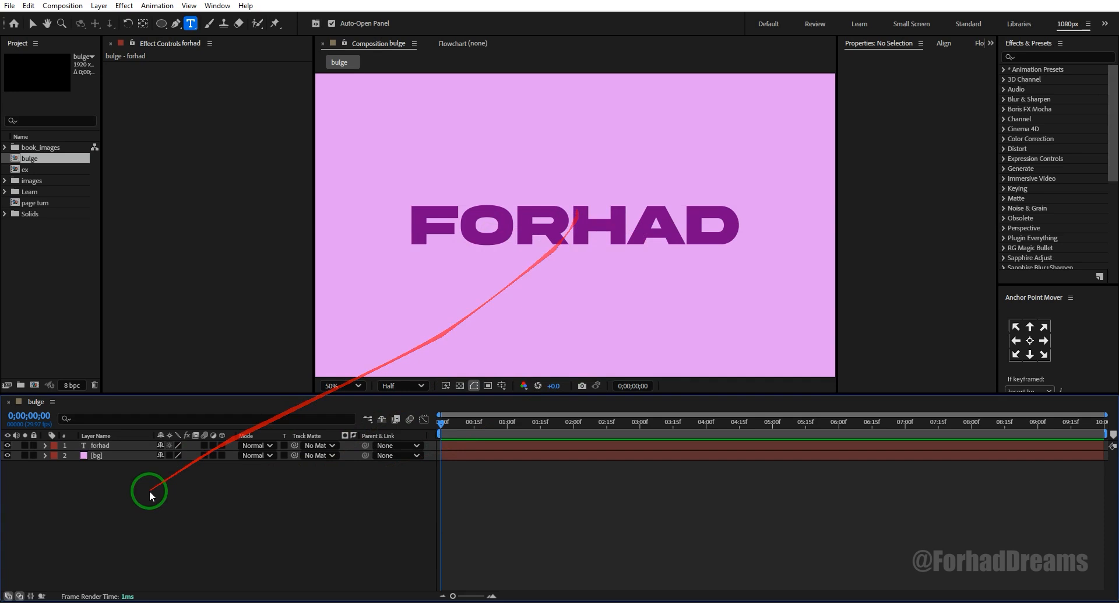
Step: Add an adjustment layer above the text layer
right_click(204, 486)
mouse_move(271, 422)
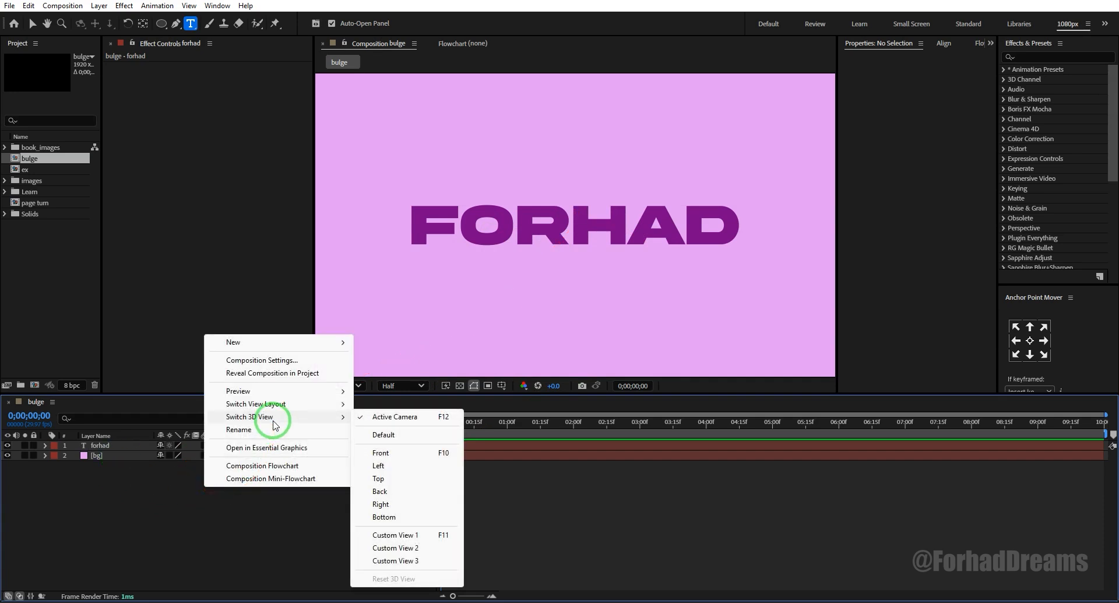
mouse_move(309, 342)
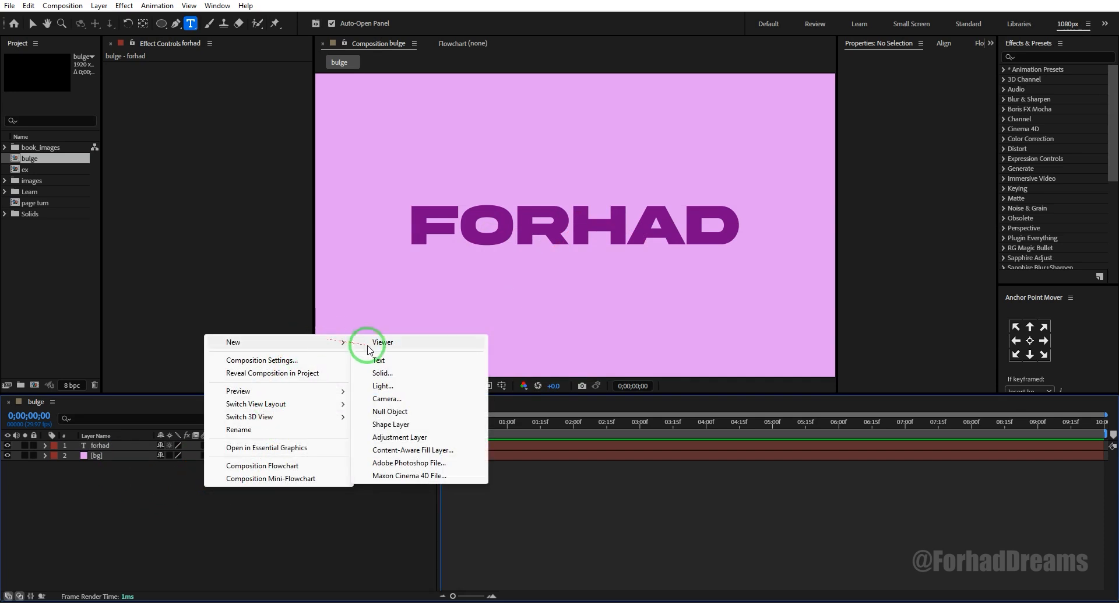
left_click(414, 436)
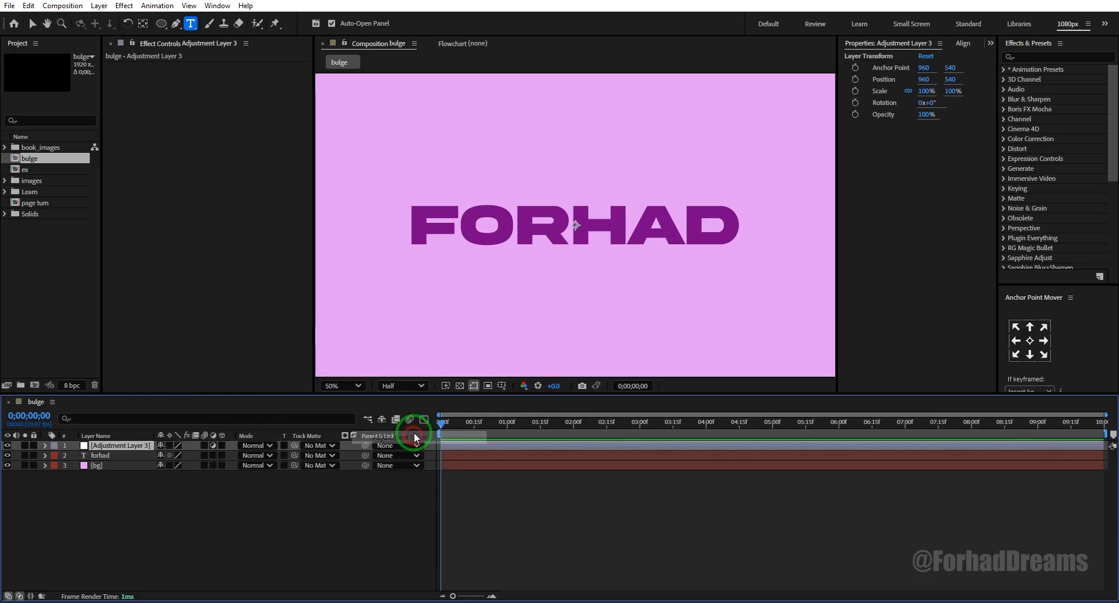
left_click(136, 494)
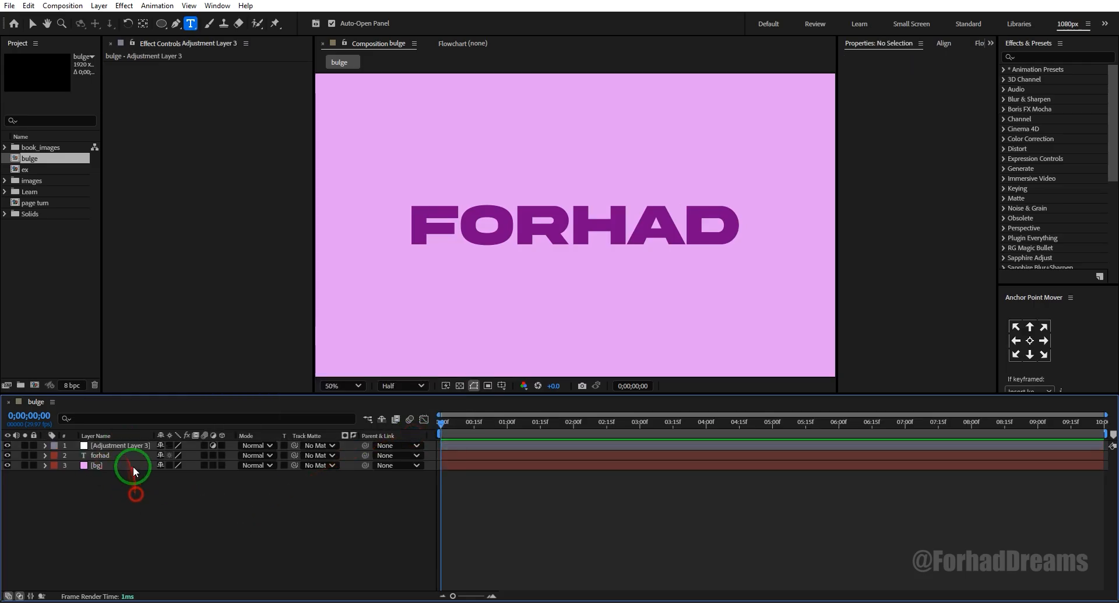
Step: Draw a small circular mask on the adjustment layer with the Ellipse tool, just above the text's second letter
left_click(127, 446)
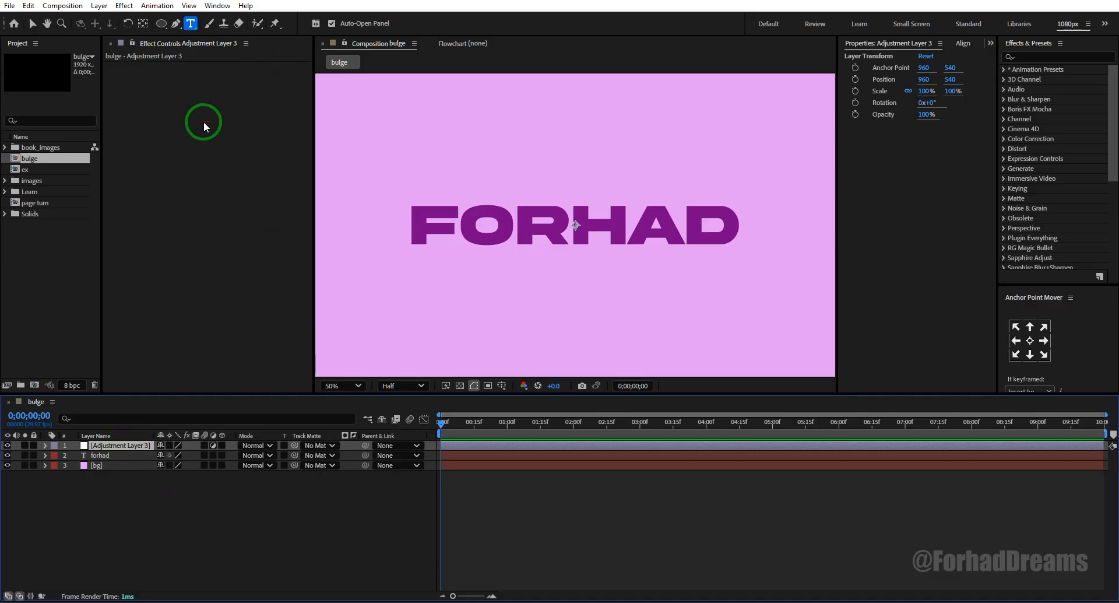
left_click(163, 25)
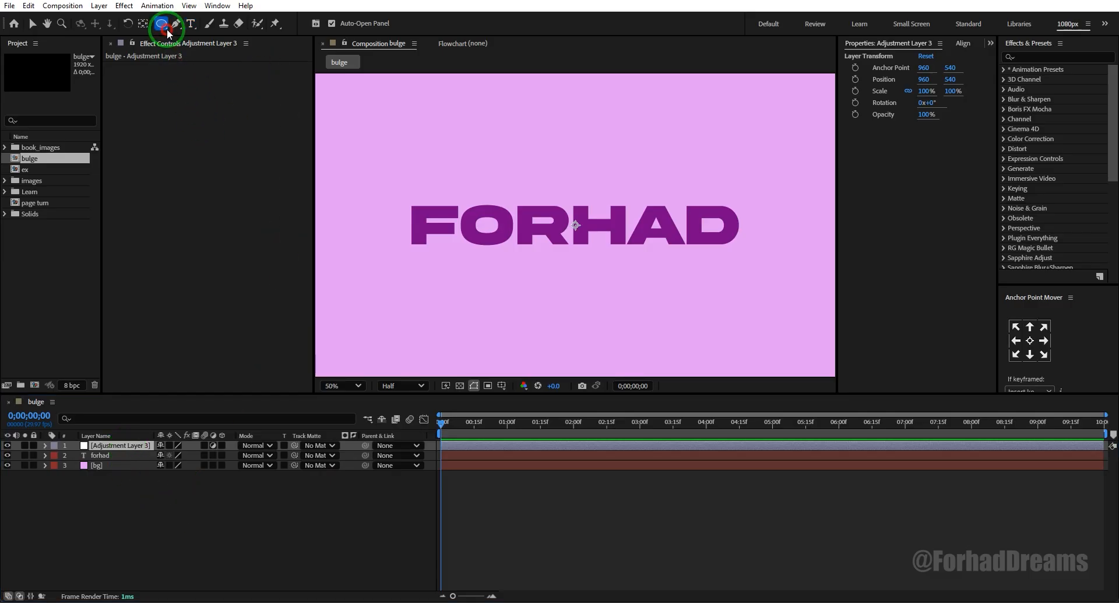
left_click(162, 25)
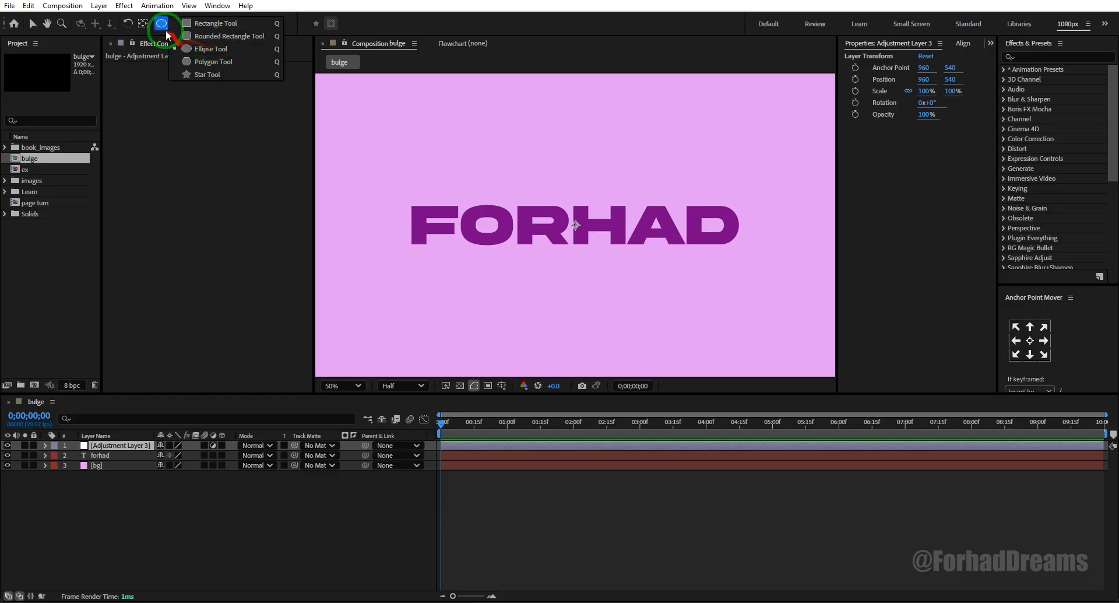
left_click(209, 24)
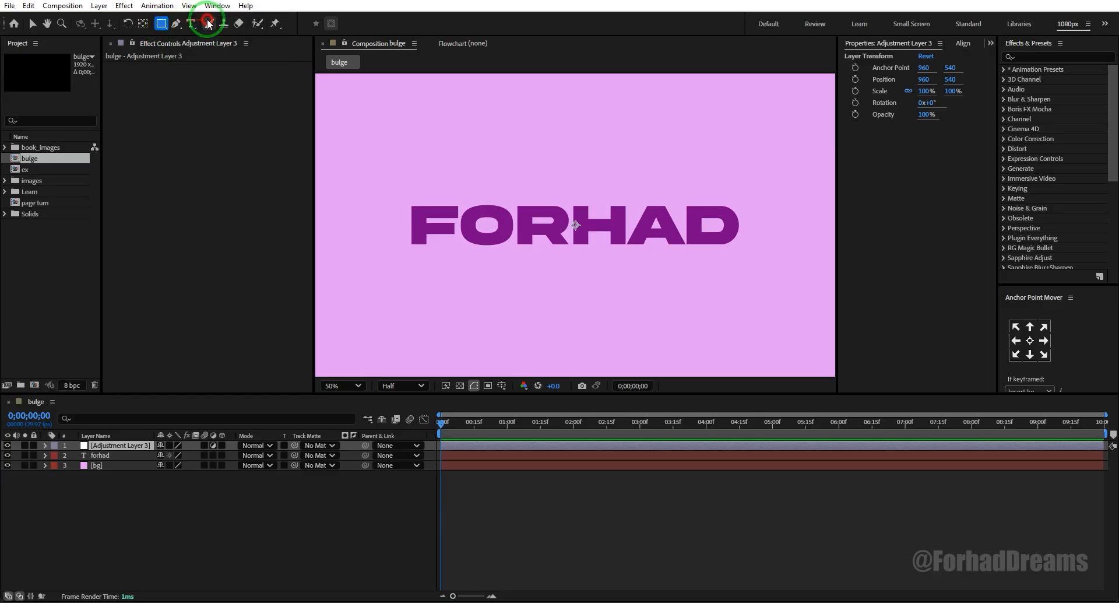
left_click(163, 28)
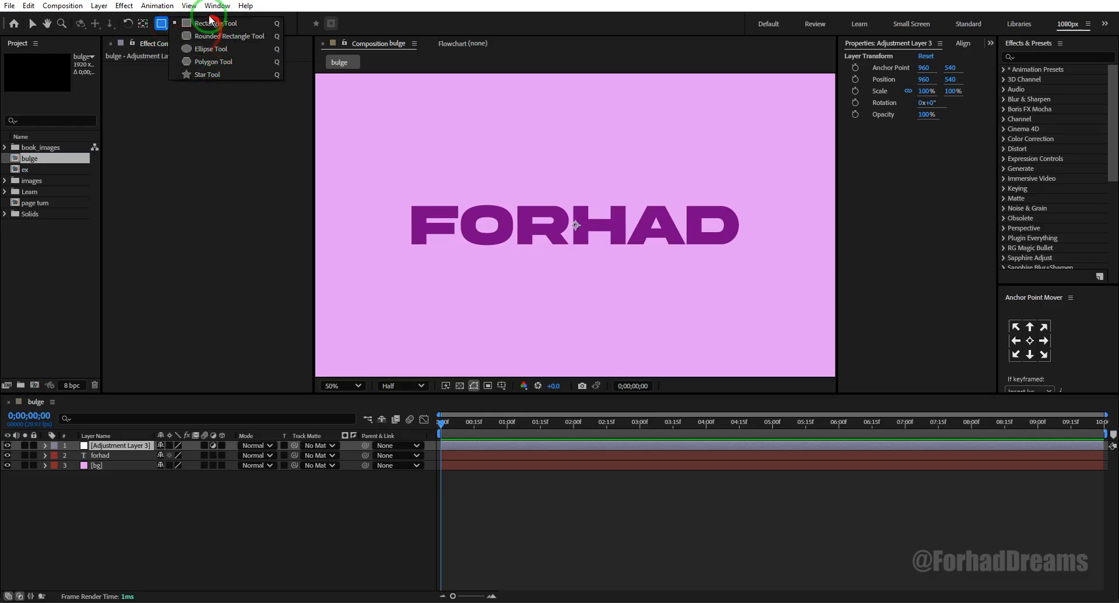
left_click(230, 57)
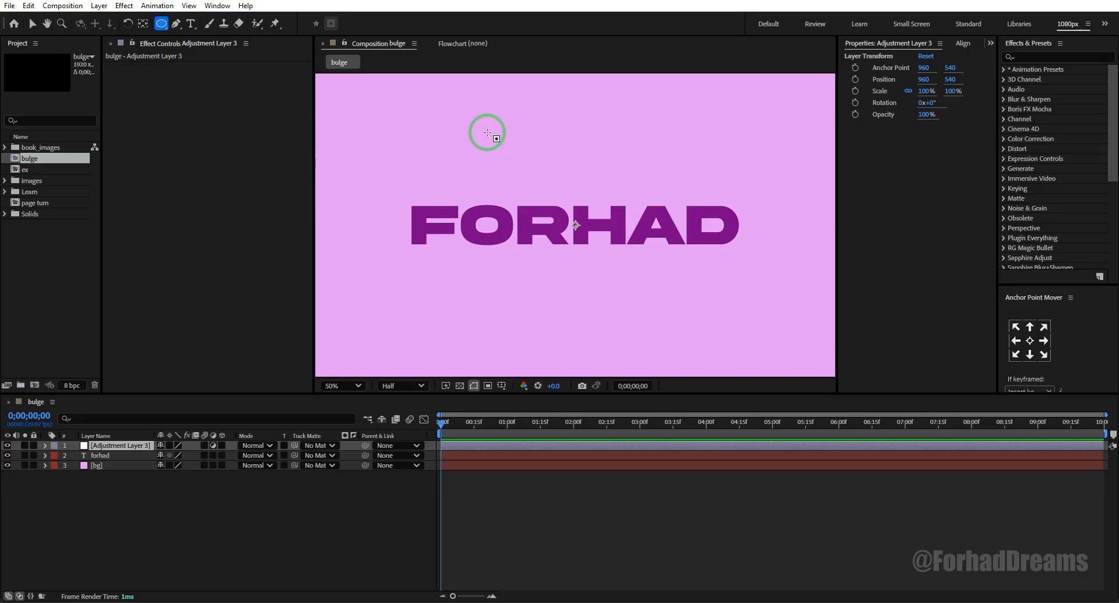
left_click_drag(469, 118, 552, 170)
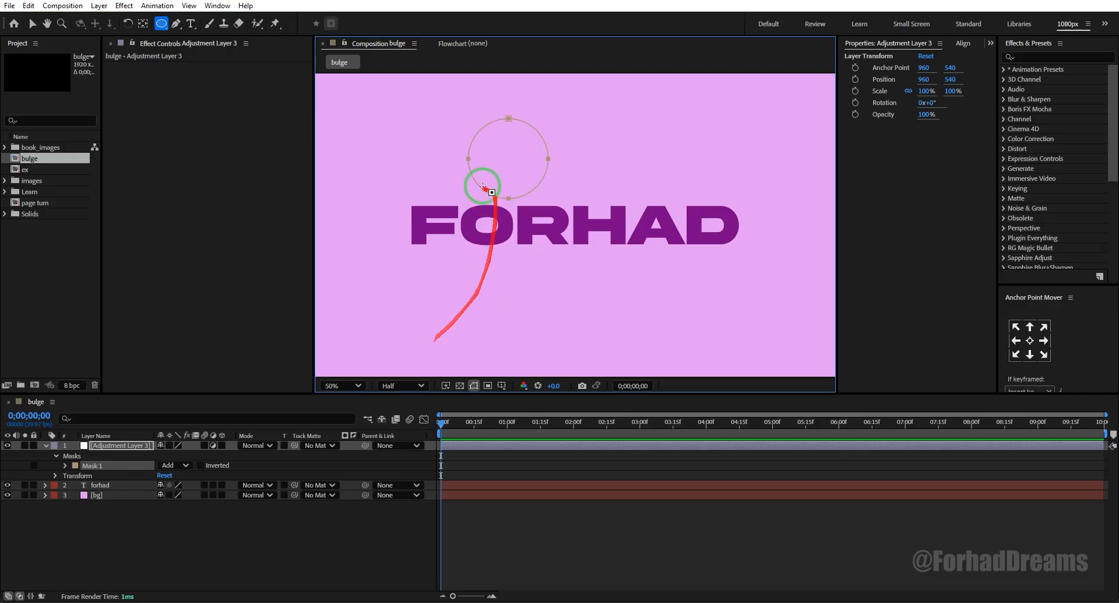
Step: Centre the adjustment layer's anchor point on its circular mask and centre the layer in the composition
left_click(131, 445)
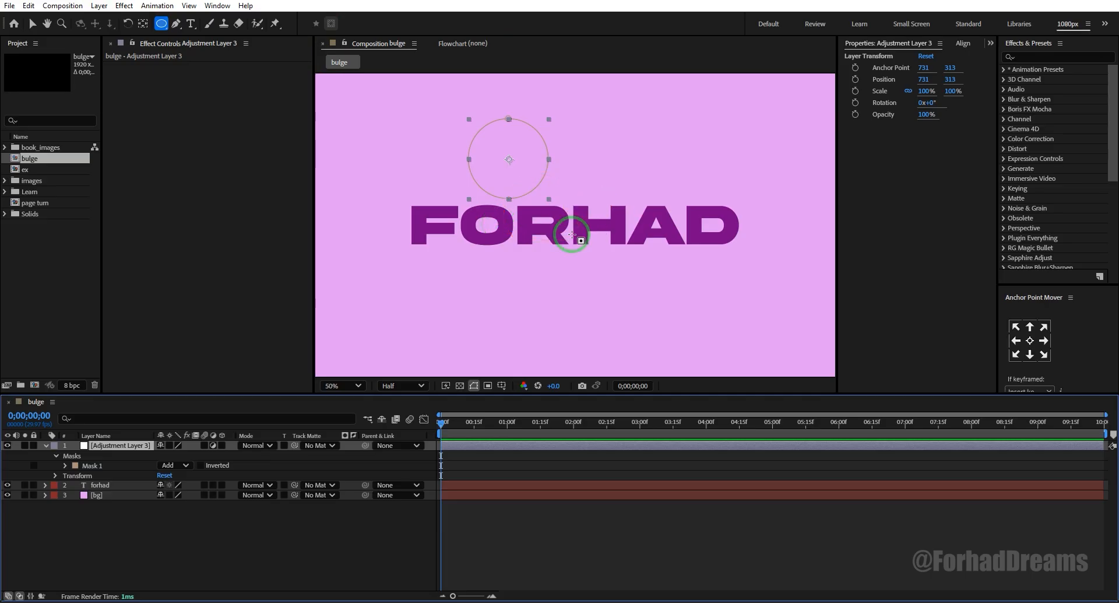
key("ctrl+Home")
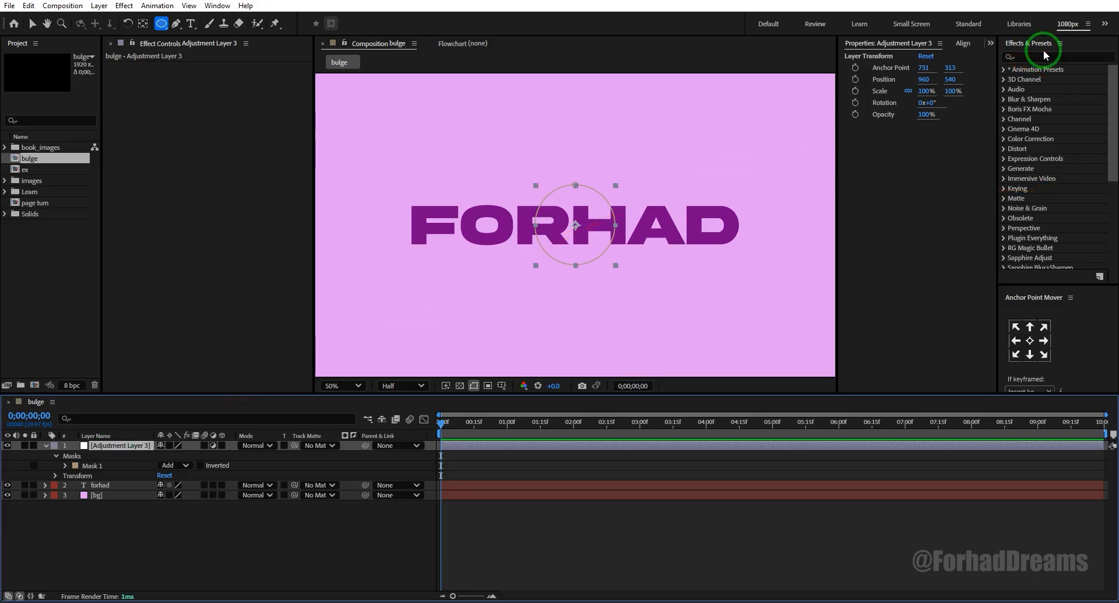
Step: Apply the Bulge distort effect to the masked adjustment layer
left_click(1071, 58)
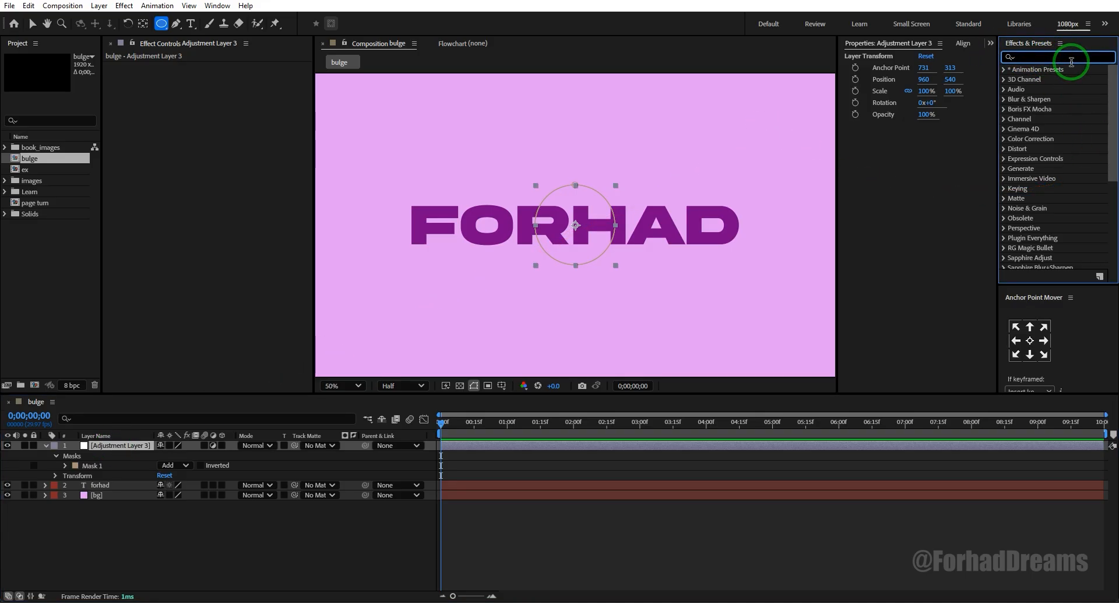
type("bug")
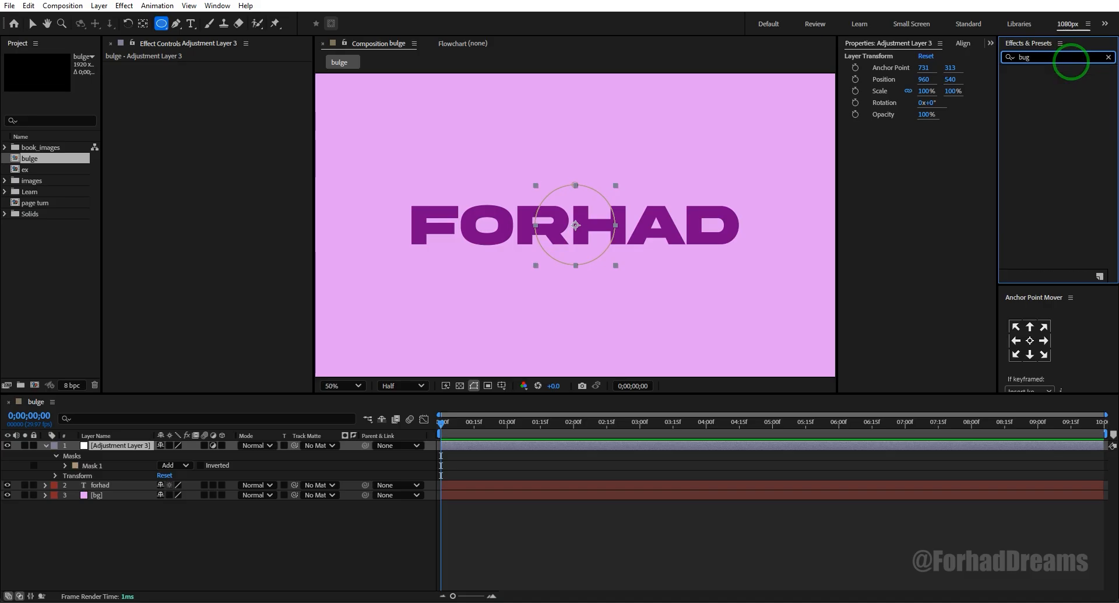
key("BackSpace")
type("l")
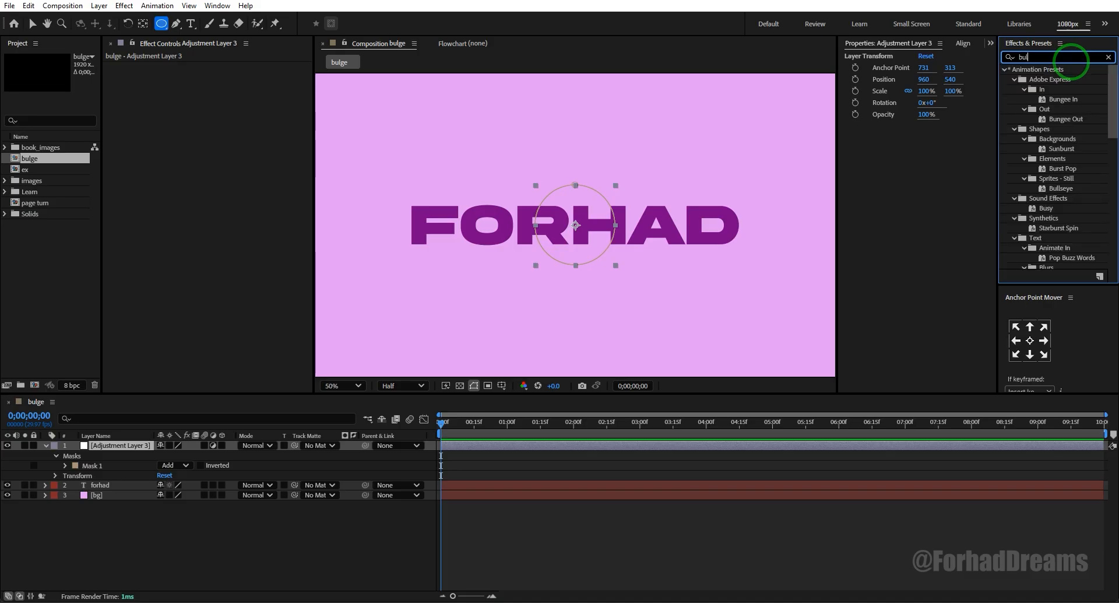
type("ge")
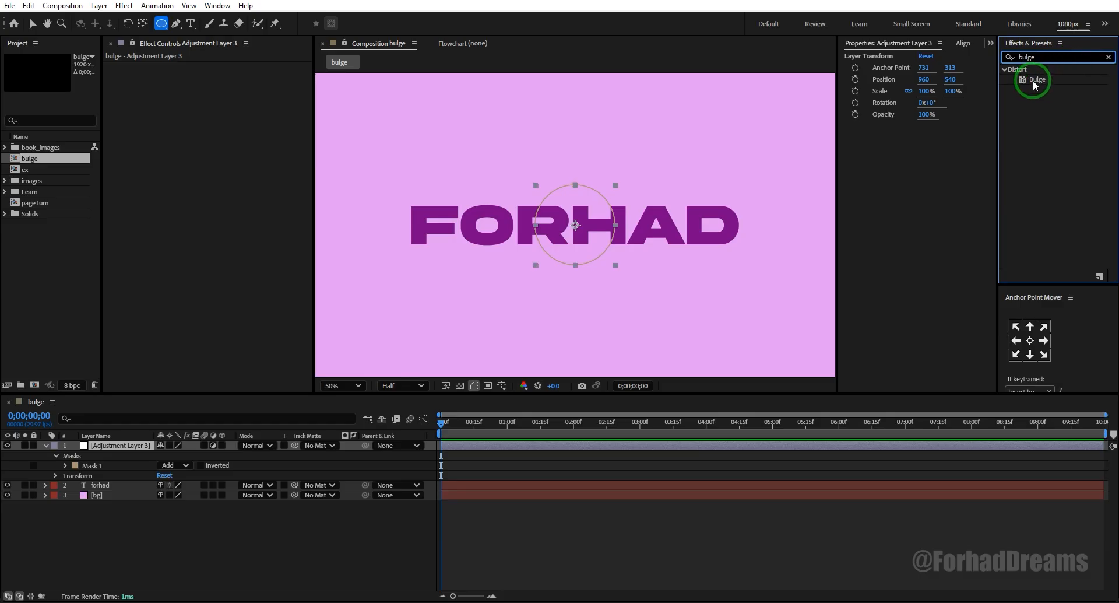
left_click_drag(1035, 84, 123, 446)
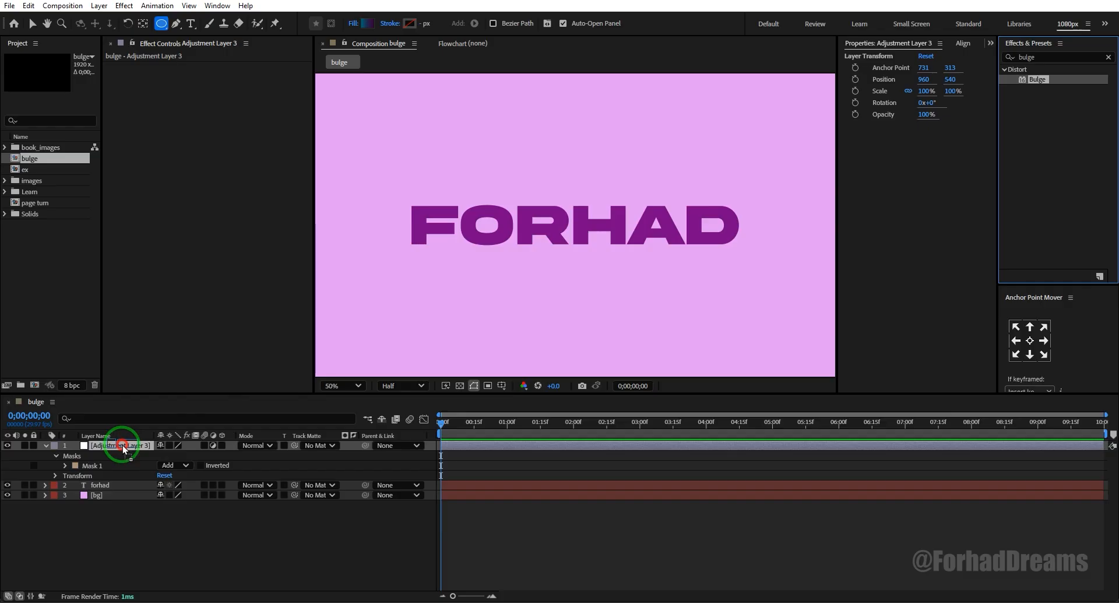
left_click_drag(122, 446, 121, 443)
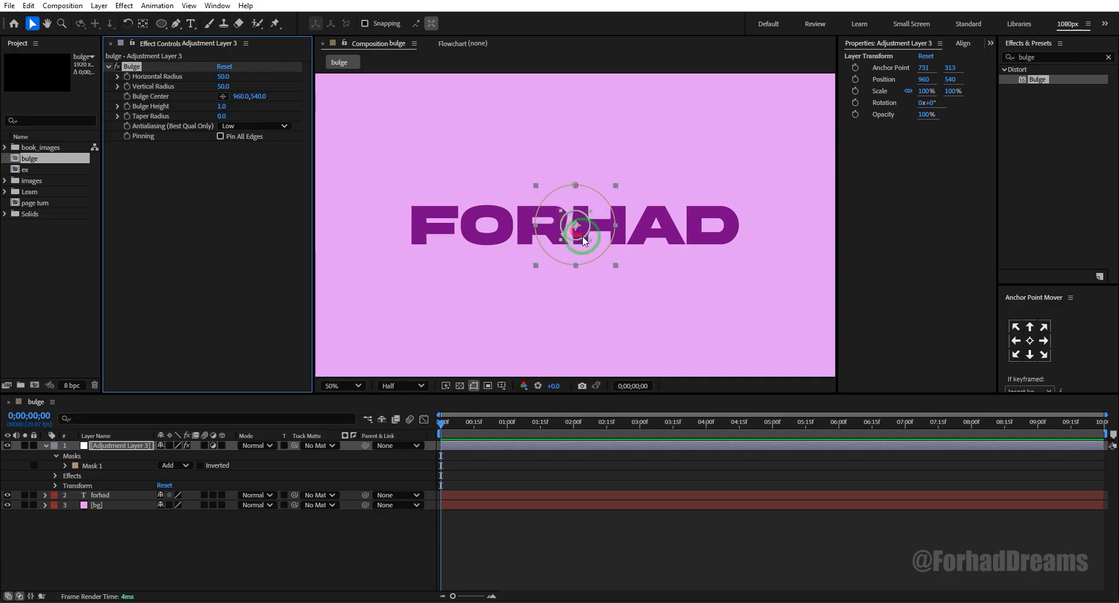
left_click(474, 388)
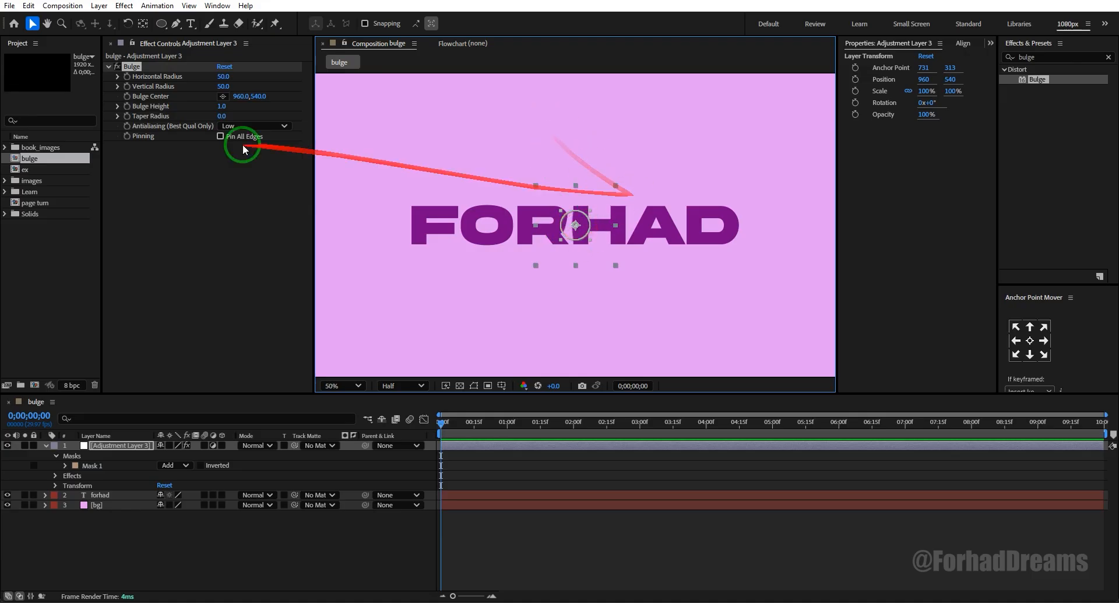
left_click(91, 466)
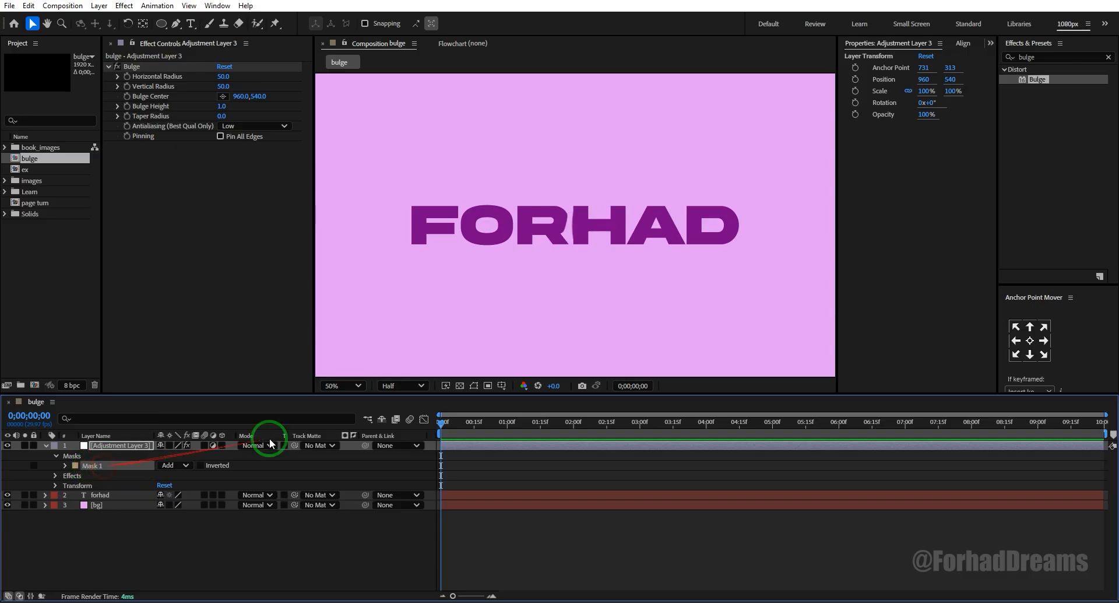
left_click(474, 386)
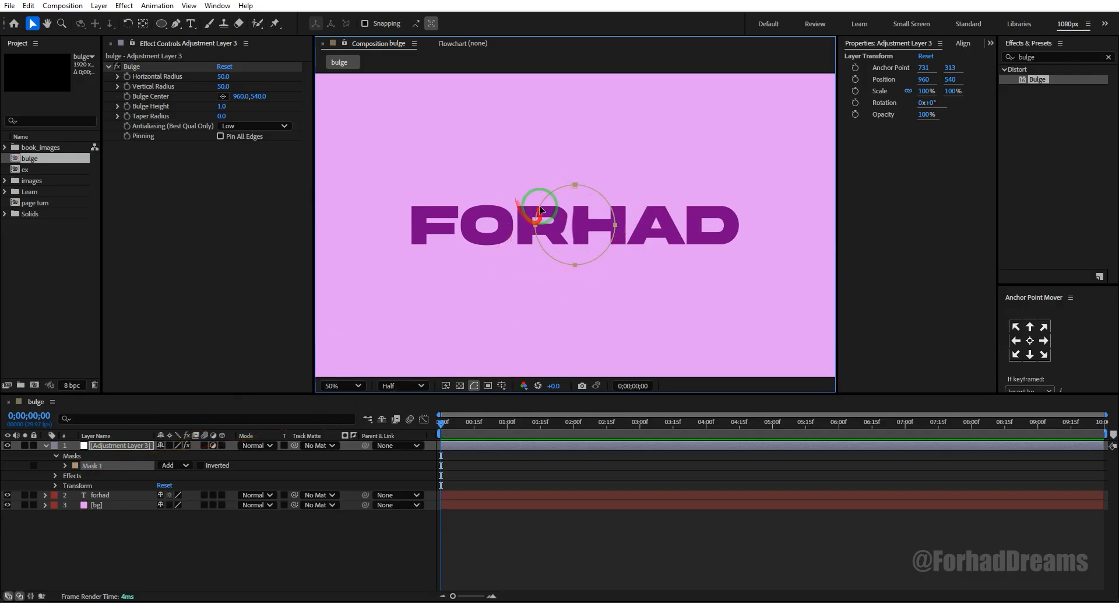
Step: Fit the Bulge to the circular mask with vertical radius 138, horizontal radius 136 and bulge height 1.0
left_click(148, 68)
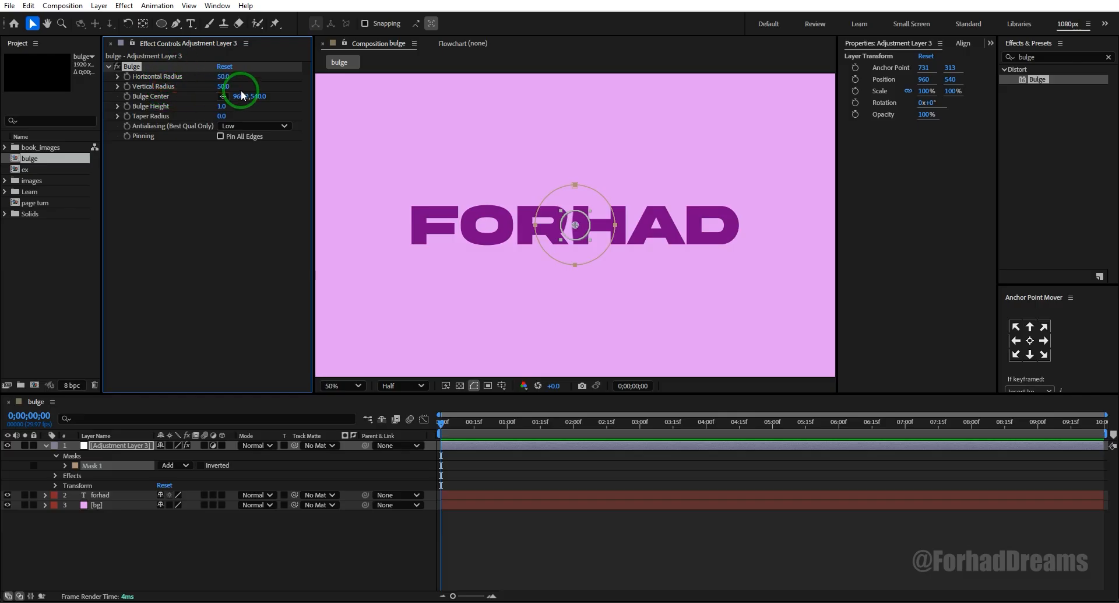
left_click_drag(228, 87, 285, 90)
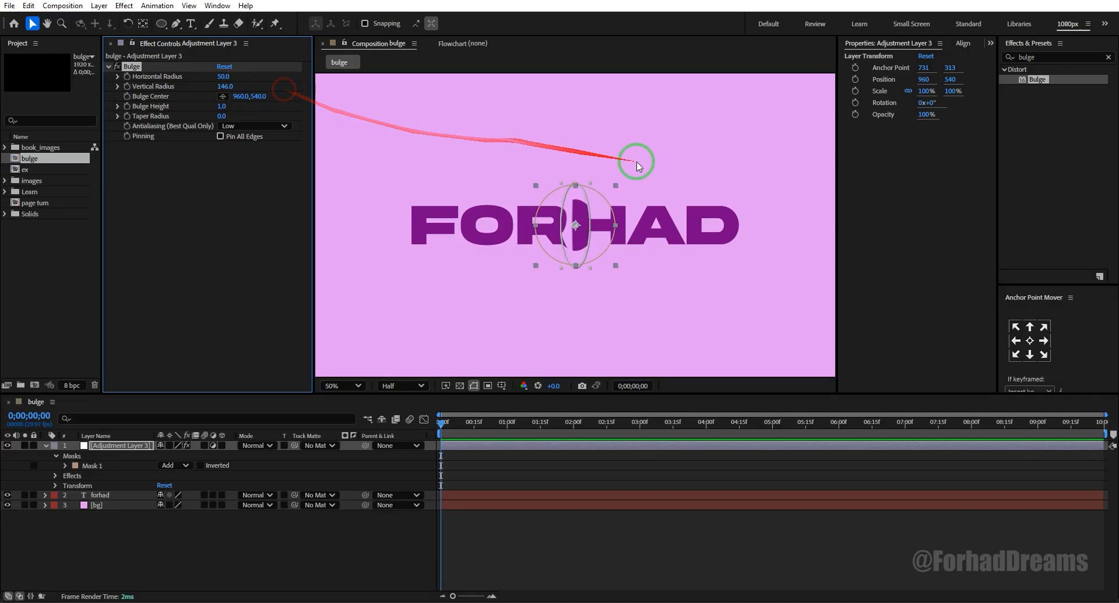
key("period")
key("period")
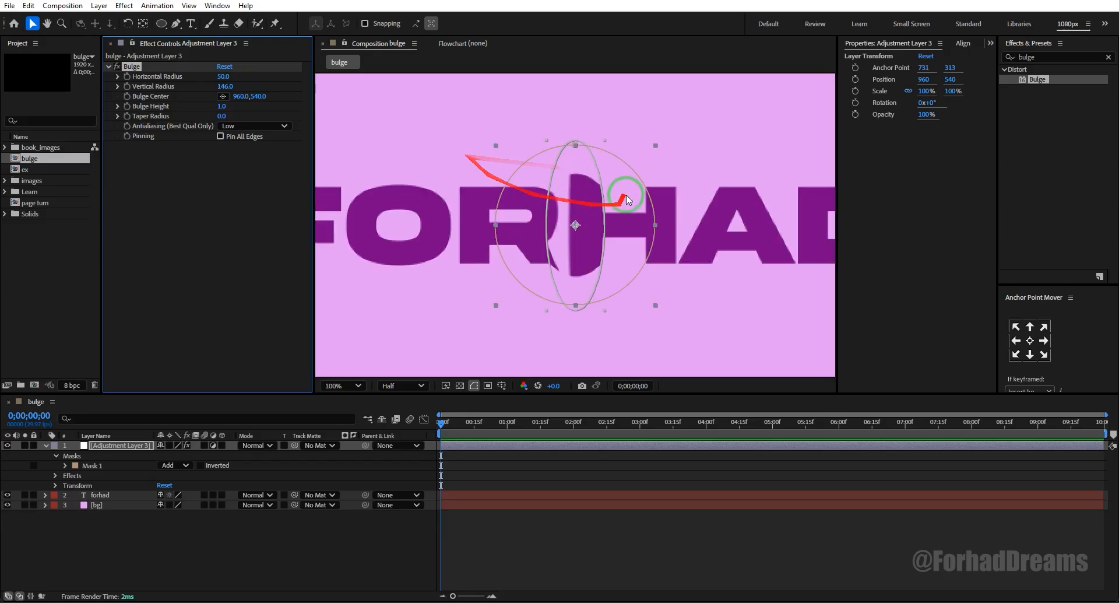
left_click_drag(222, 87, 222, 90)
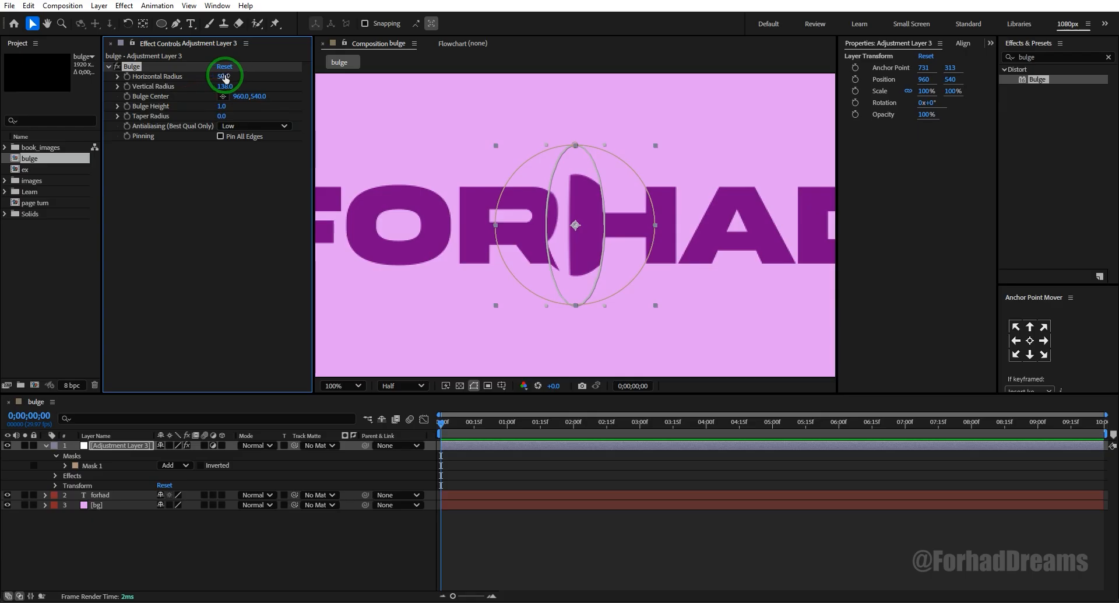
left_click_drag(227, 77, 276, 81)
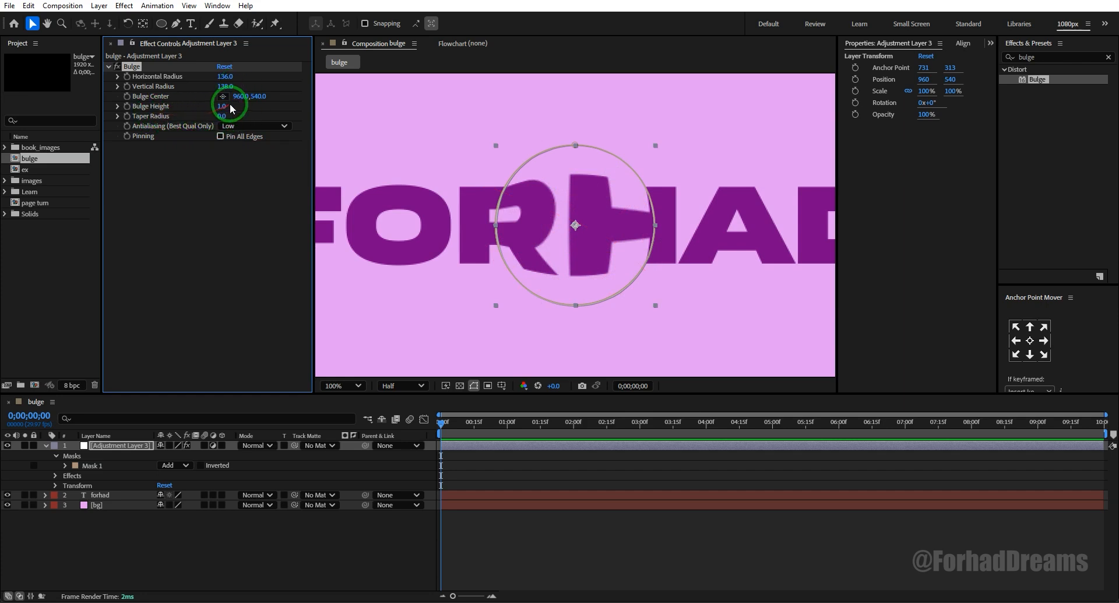
mouse_move(221, 108)
left_mouse_down()
mouse_move(302, 108)
mouse_move(217, 115)
mouse_move(299, 117)
mouse_move(205, 111)
mouse_move(277, 112)
mouse_move(208, 112)
mouse_move(221, 116)
left_mouse_up()
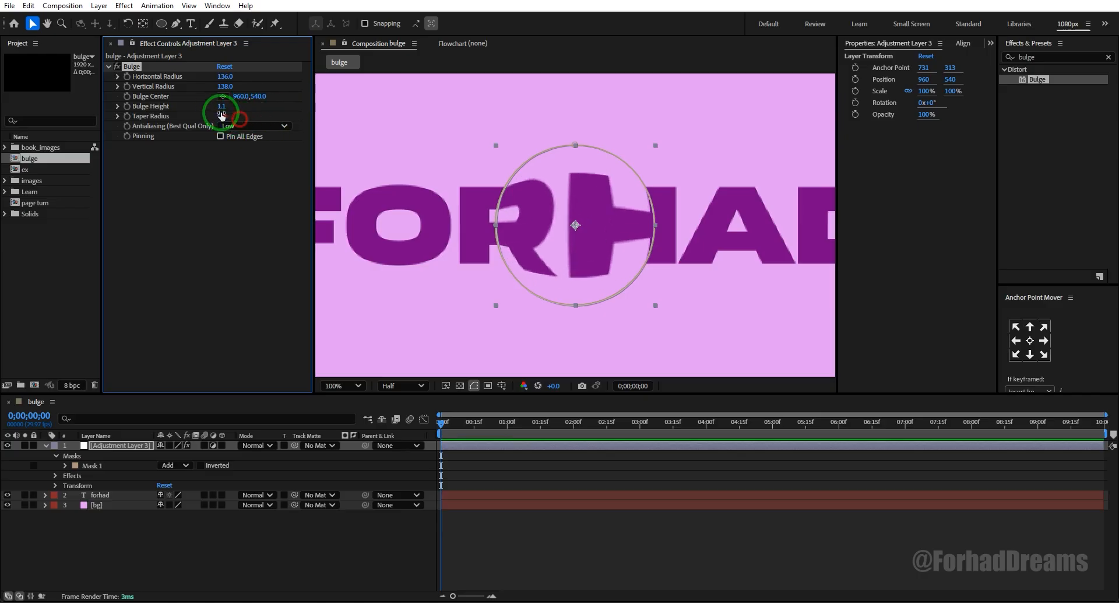
left_click(222, 107)
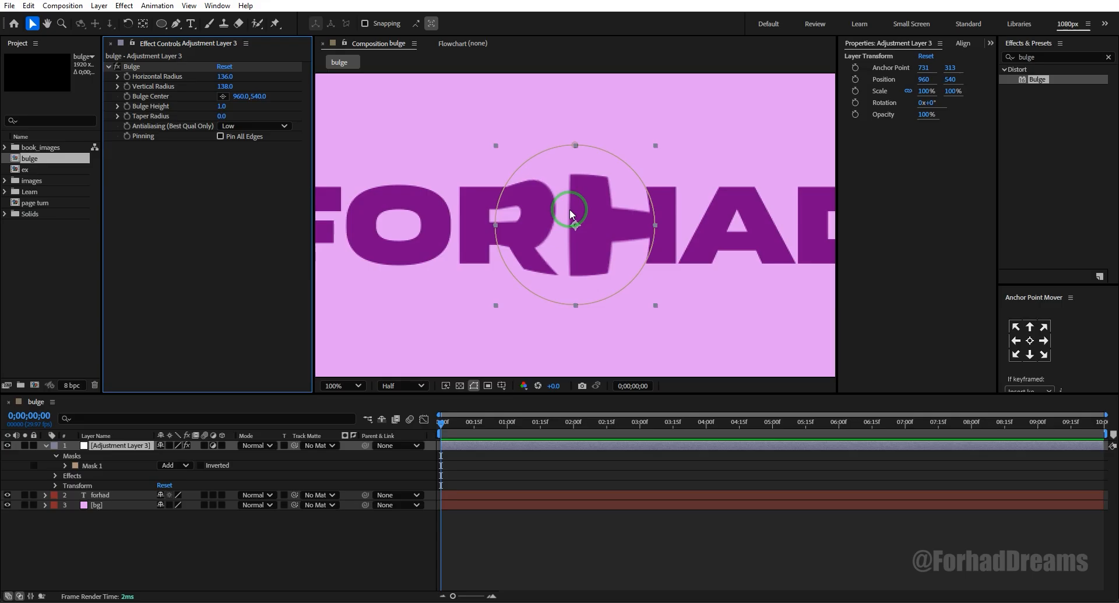
Step: Apply the Stroke effect from the Generate category to the adjustment layer
left_click(1042, 53)
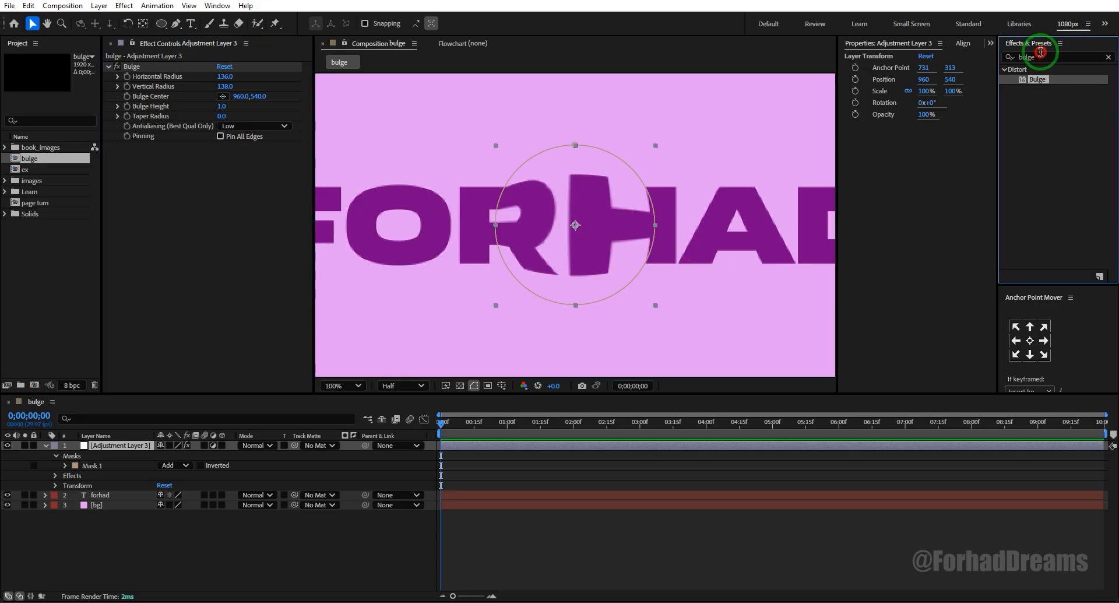
left_click(192, 552)
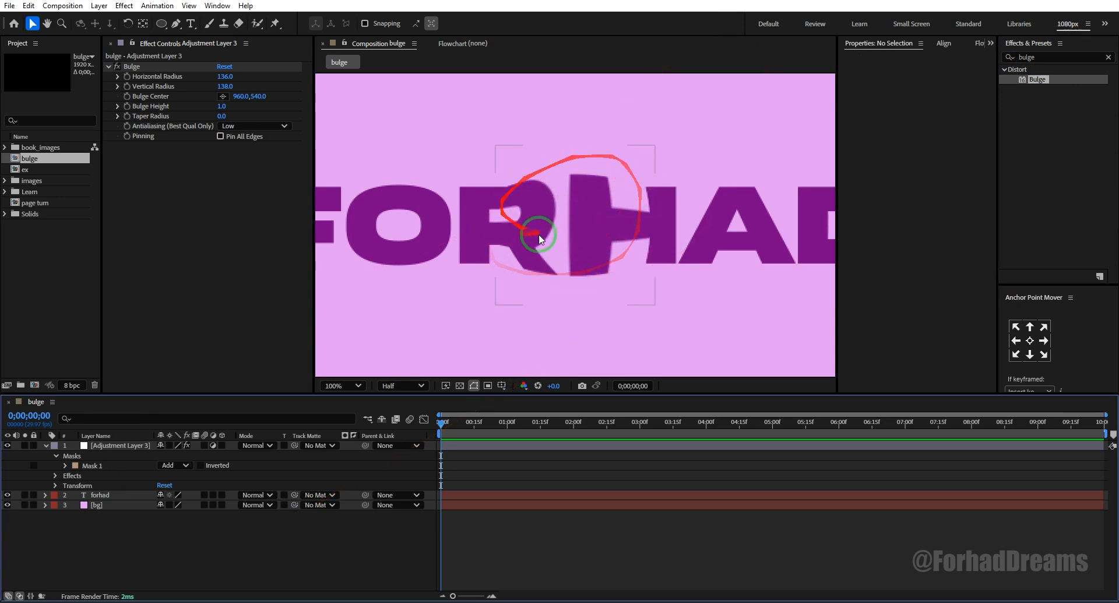
left_click(1059, 57)
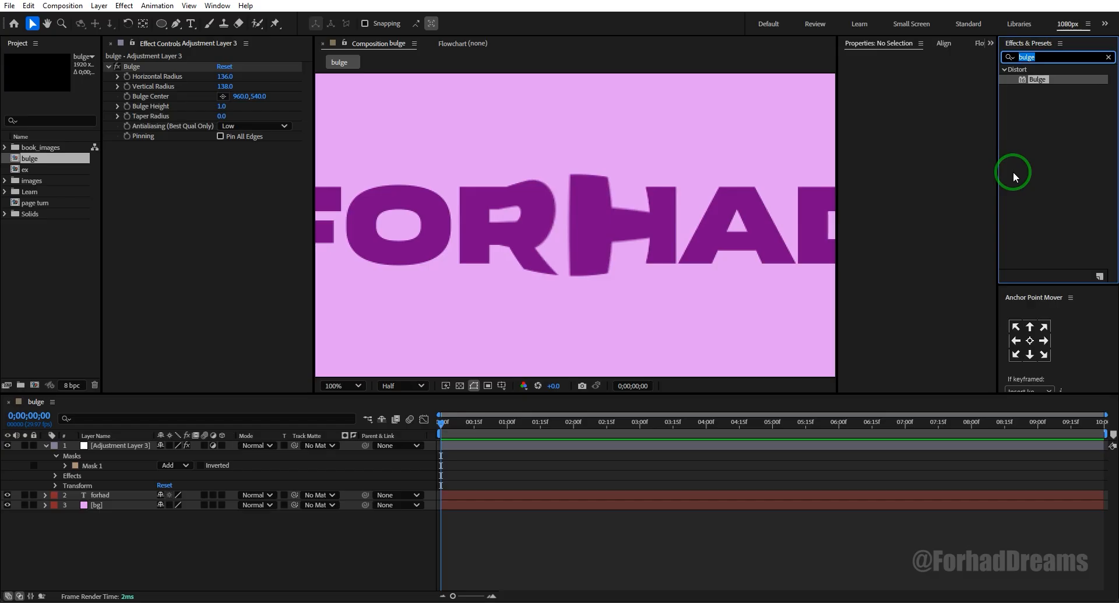
type("stroke")
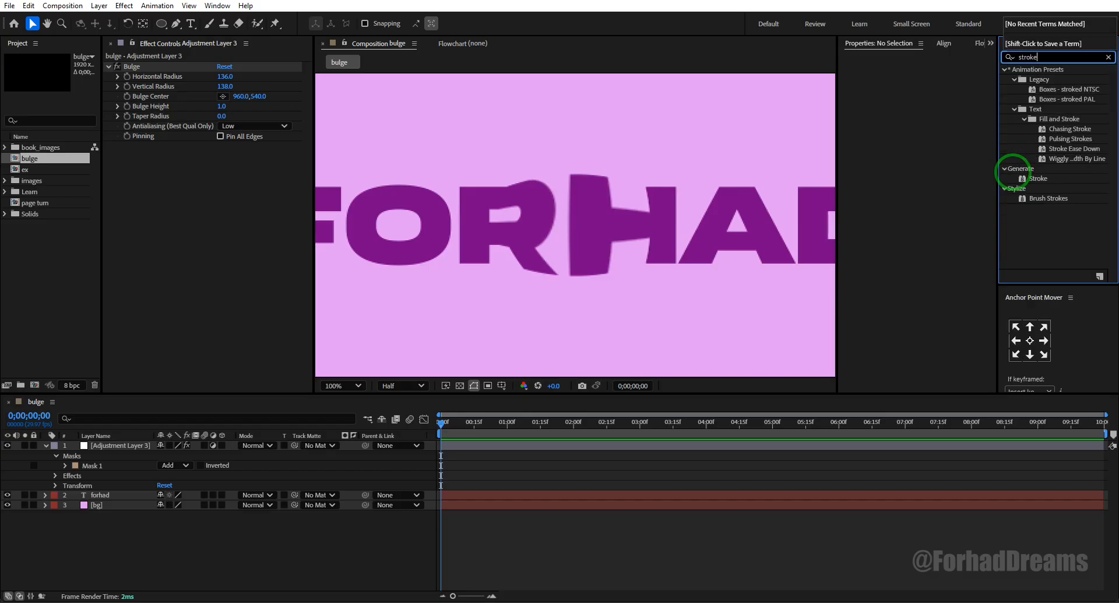
left_click(1040, 178)
mouse_move(1038, 174)
left_mouse_down()
mouse_move(20, 421)
mouse_move(132, 447)
left_mouse_up()
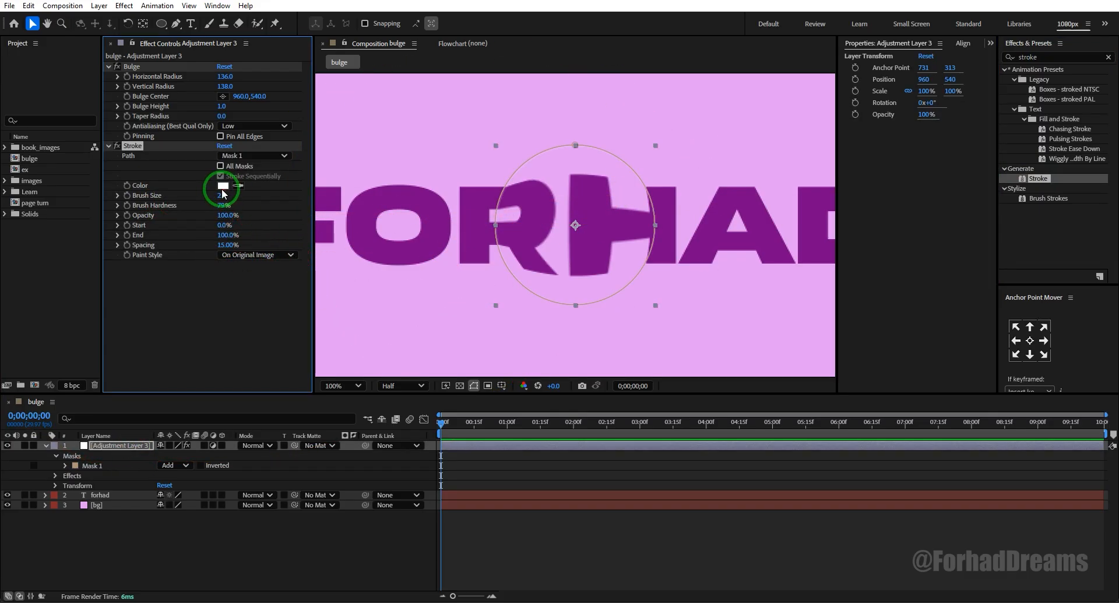
Step: Check the Stroke's path choice against the layer's mask and try the All Masks option
left_click(255, 196)
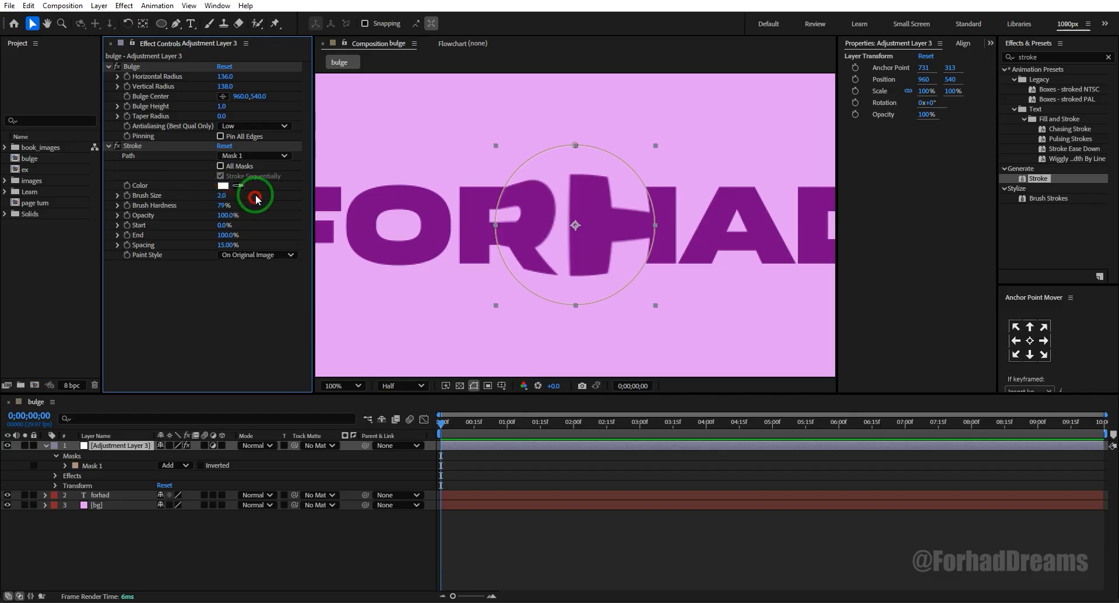
left_click(260, 158)
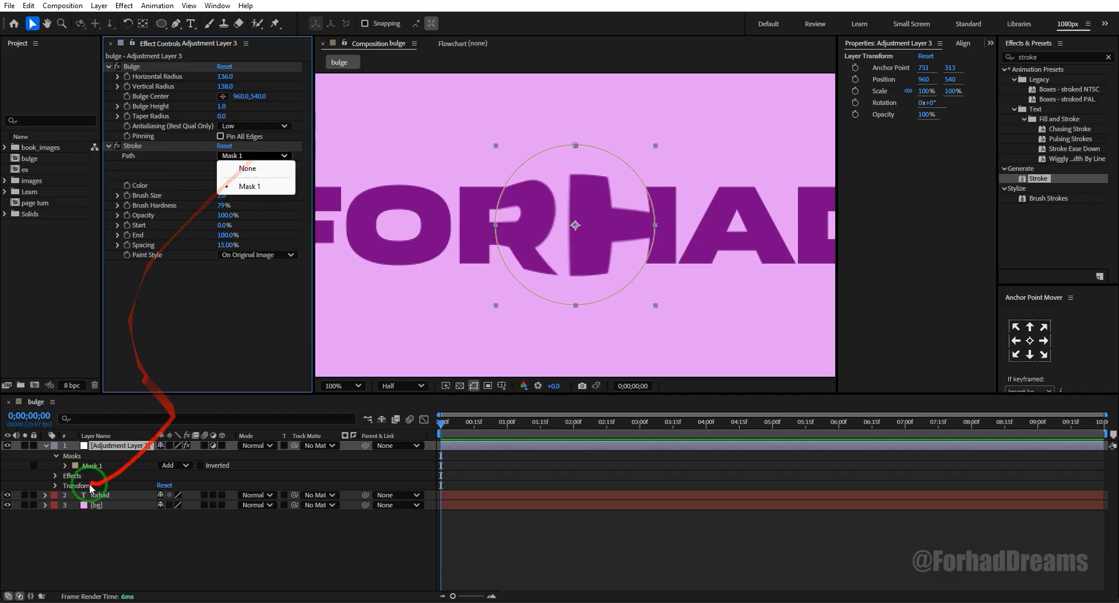
left_click(96, 466)
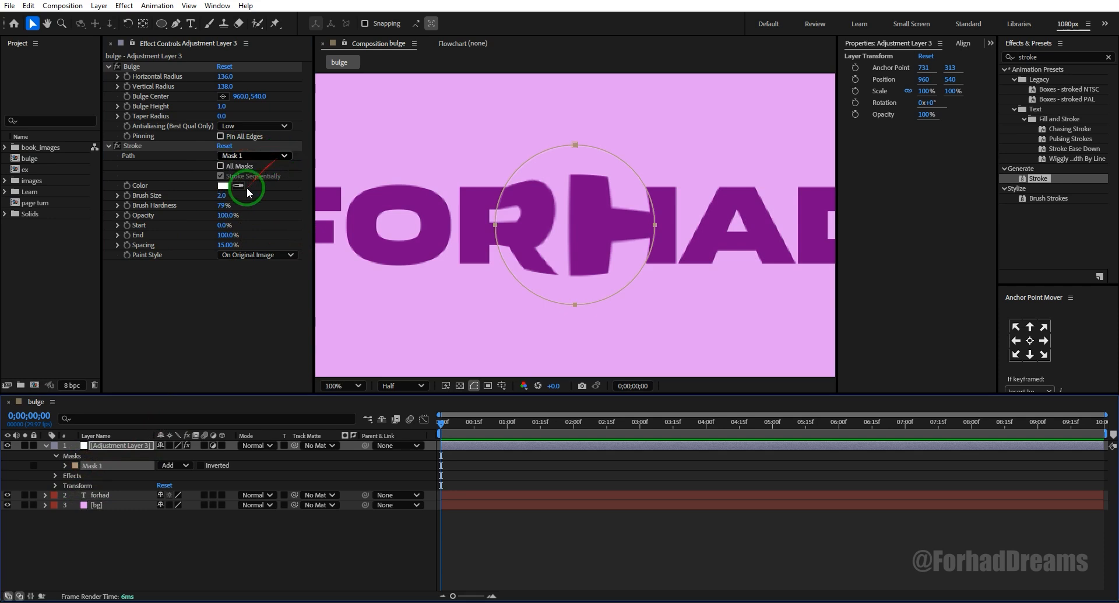
left_click(221, 167)
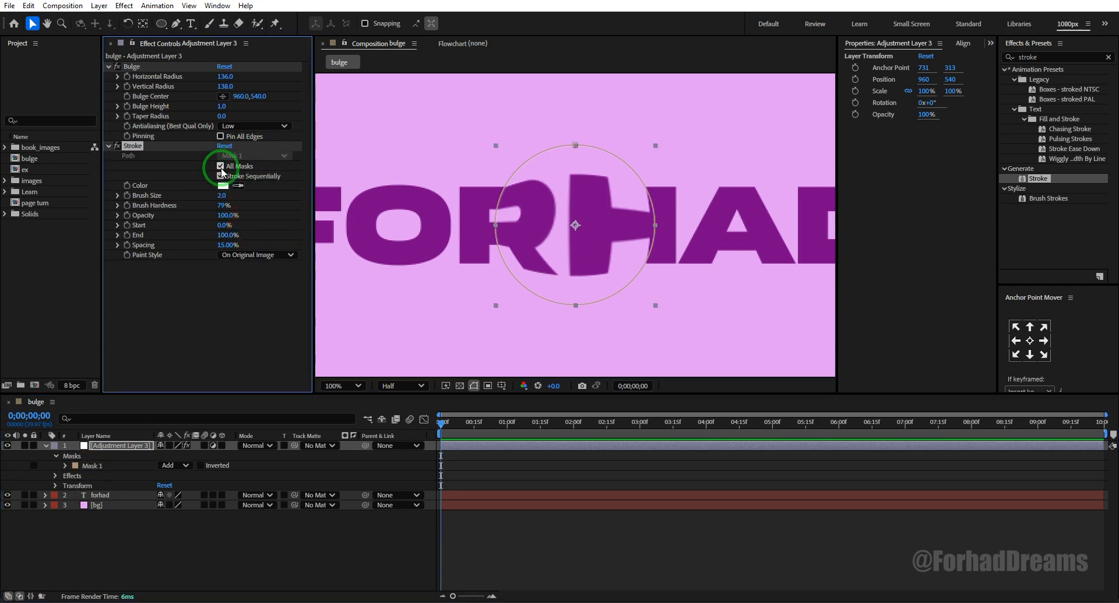
left_click(221, 166)
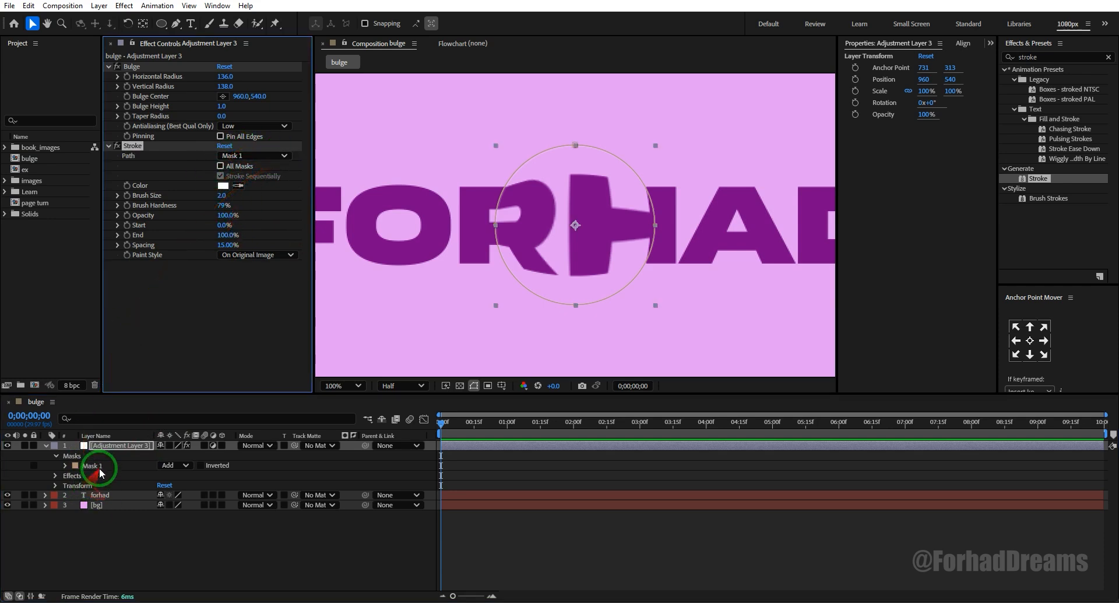
left_click(263, 157)
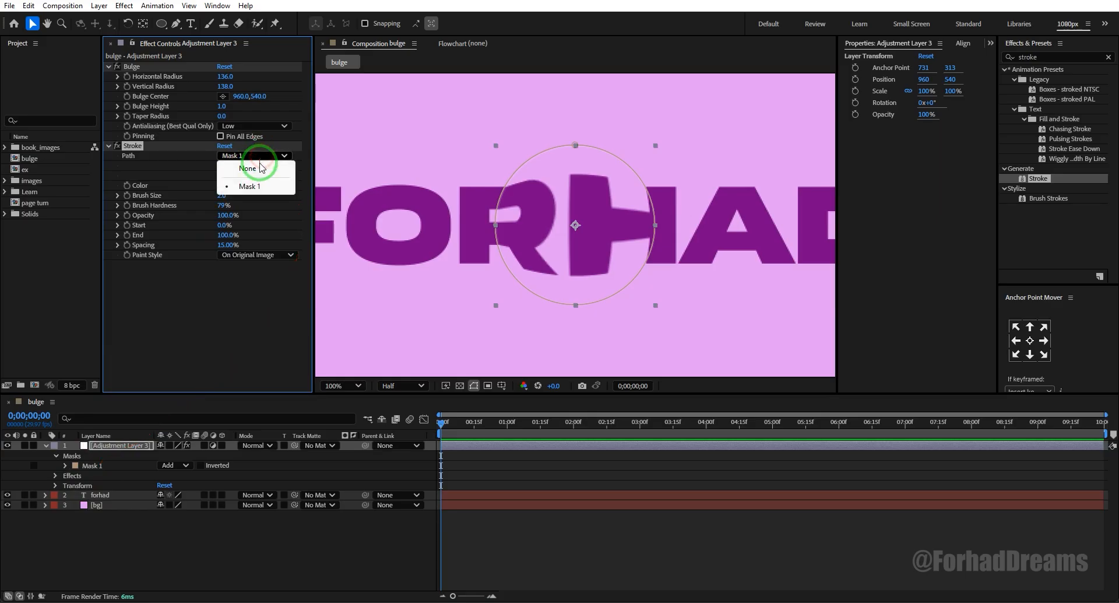
left_click(175, 168)
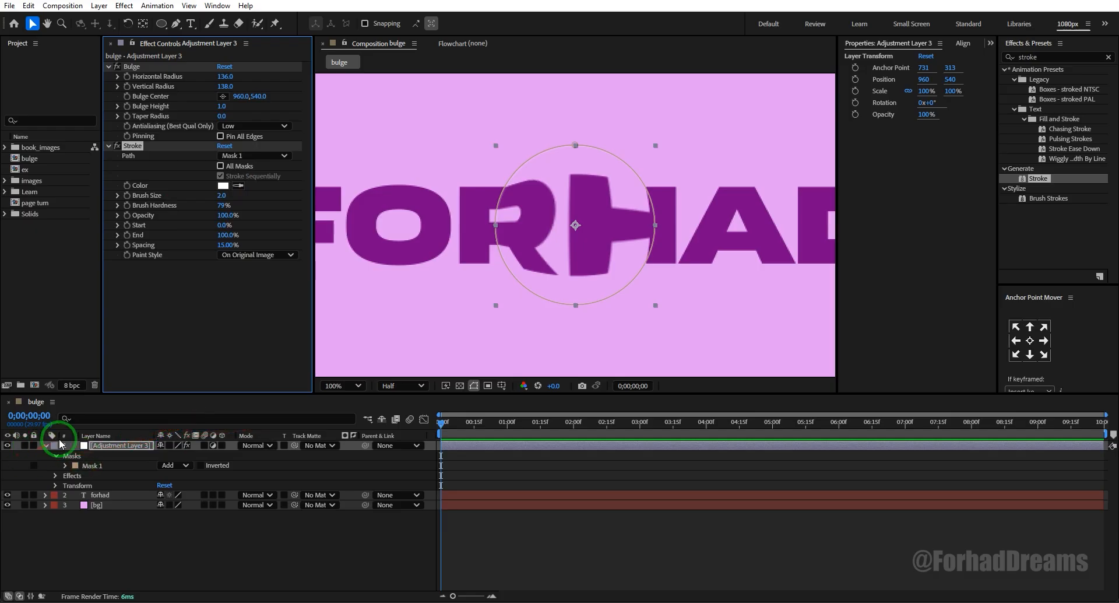
Step: Set the Stroke's brush size to 3.6 on the adjustment layer
left_click(716, 324)
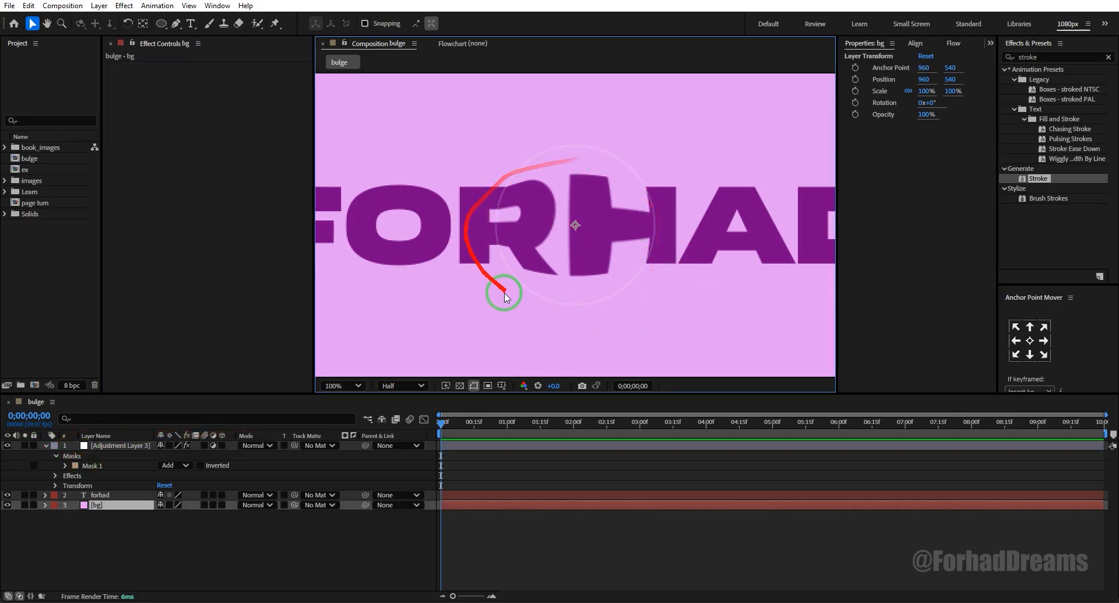
left_click(123, 446)
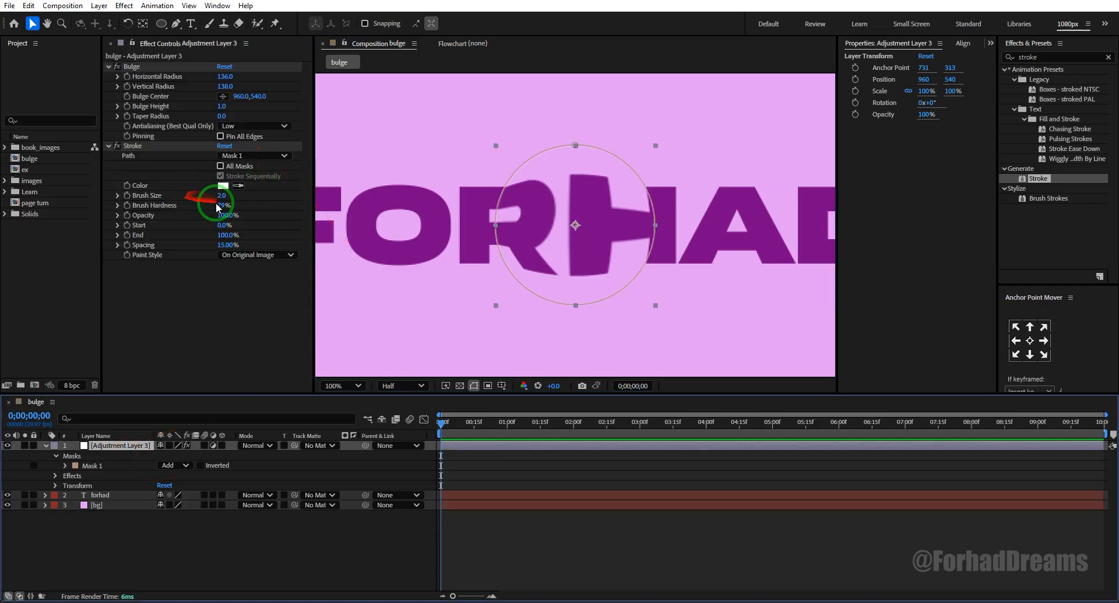
left_click_drag(222, 198, 233, 198)
left_click(580, 474)
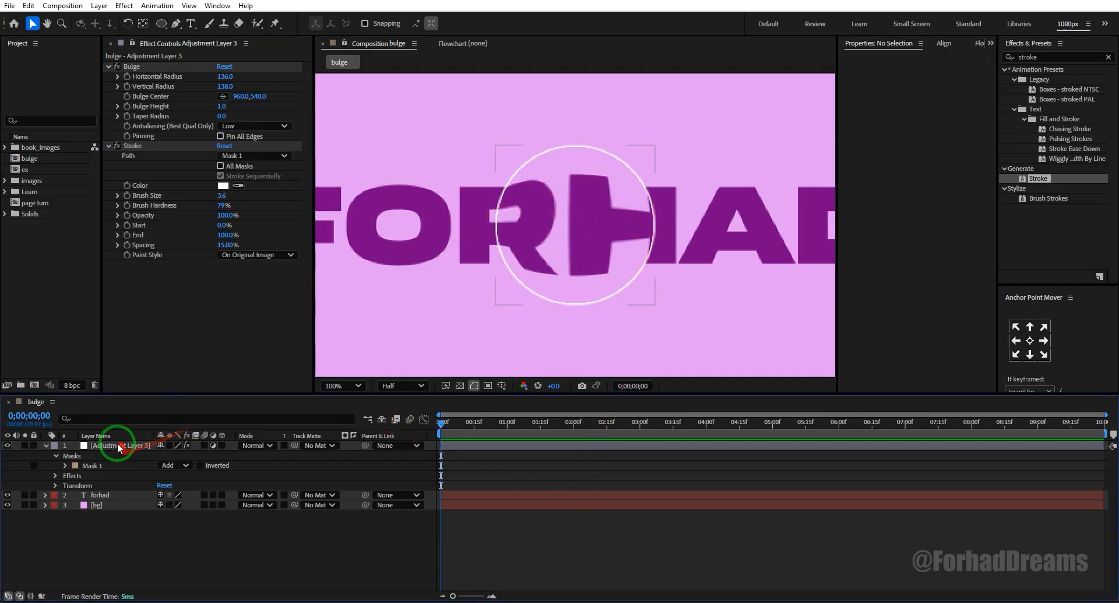
left_click(220, 303)
Step: Add a null object above the adjustment layer
right_click(159, 540)
mouse_move(276, 397)
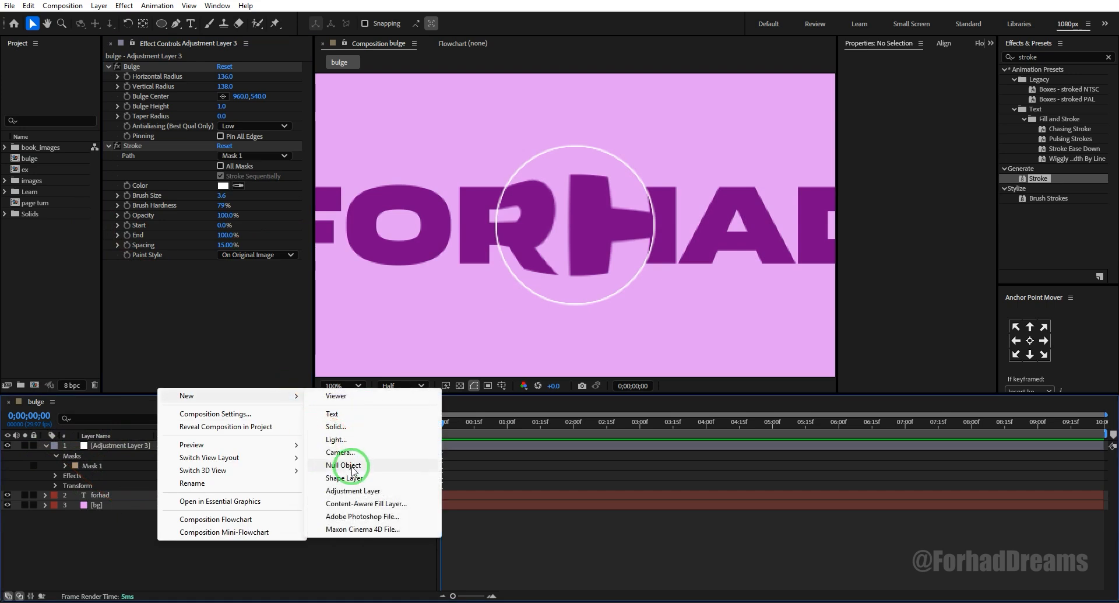
left_click(351, 463)
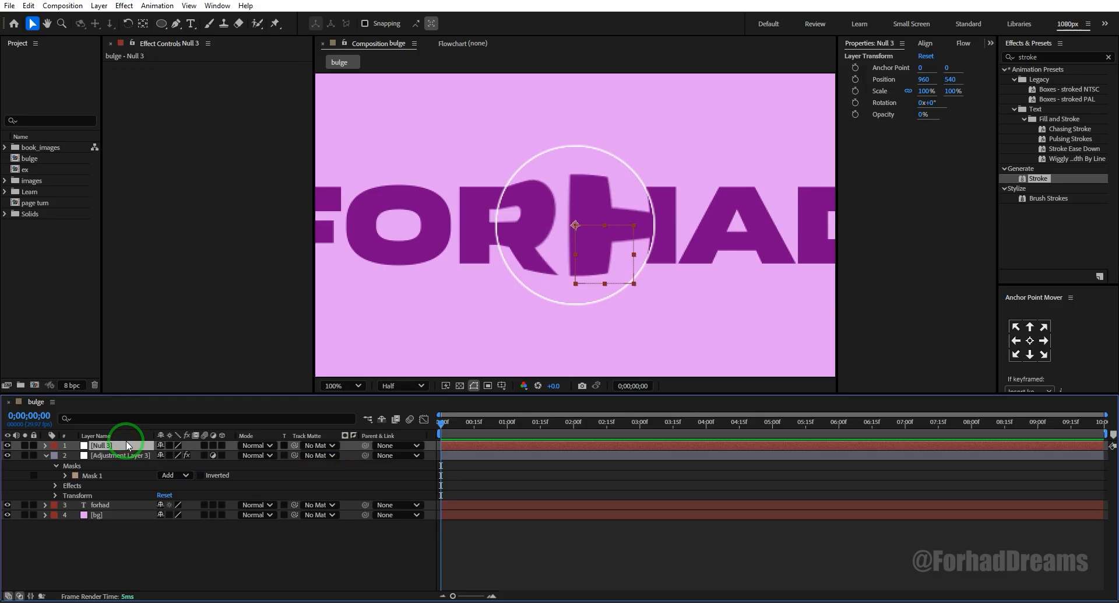
left_click(359, 386)
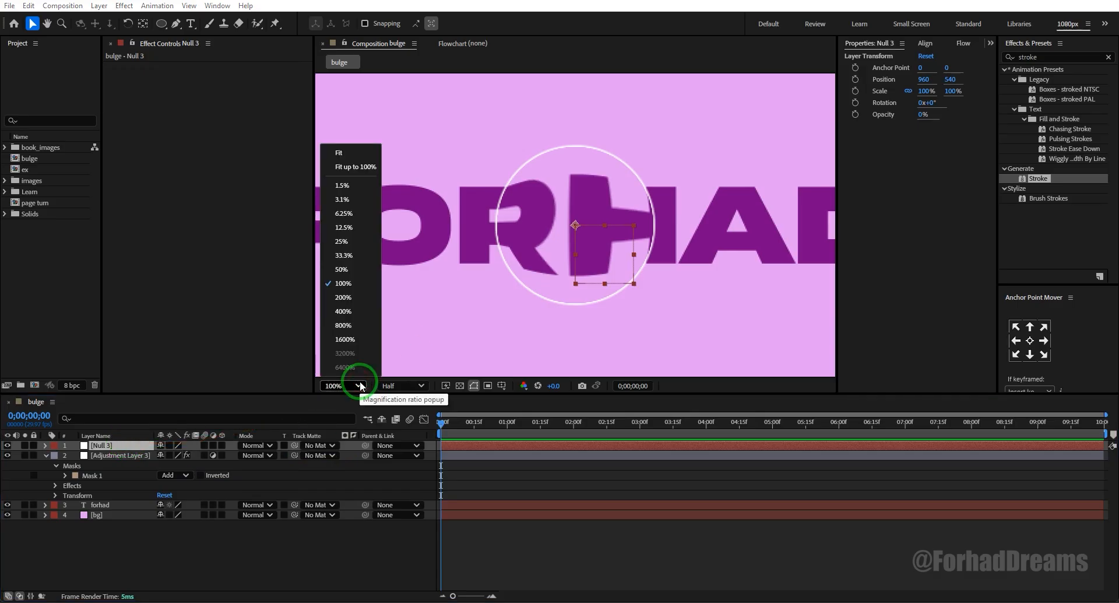
left_click(355, 152)
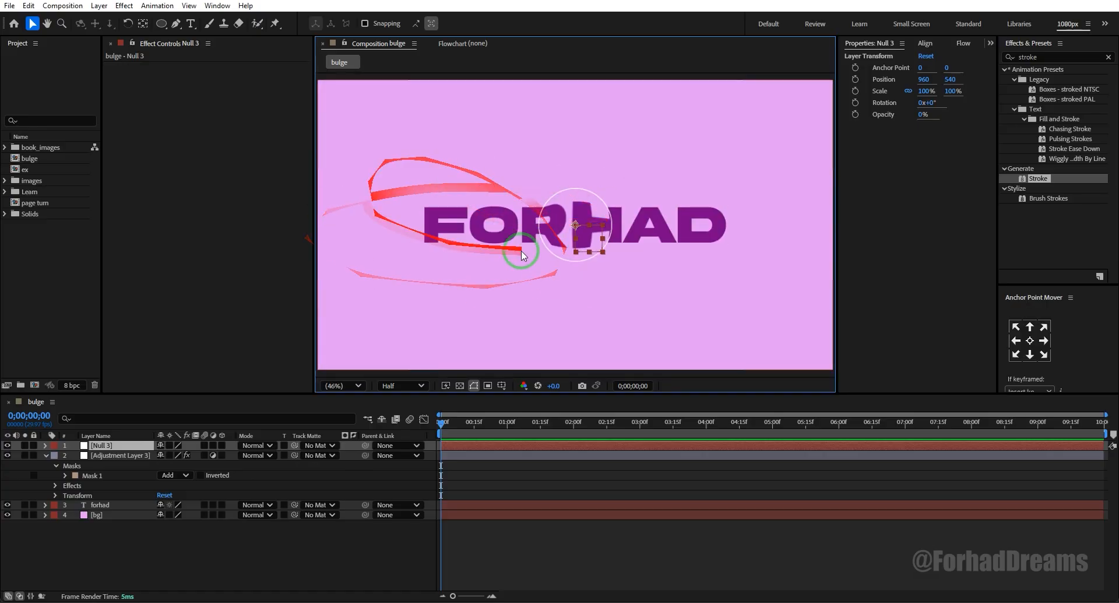
Step: Centre the null object's anchor point on its box and place the null at the composition centre, 960, 540
left_click(132, 446)
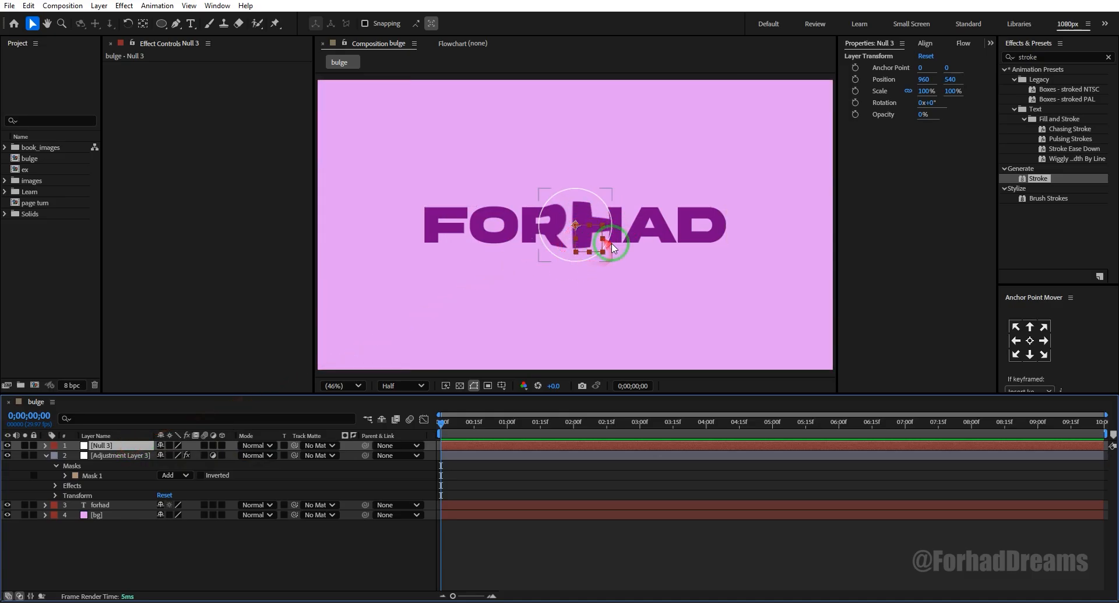
scroll(610, 249, "up", 3)
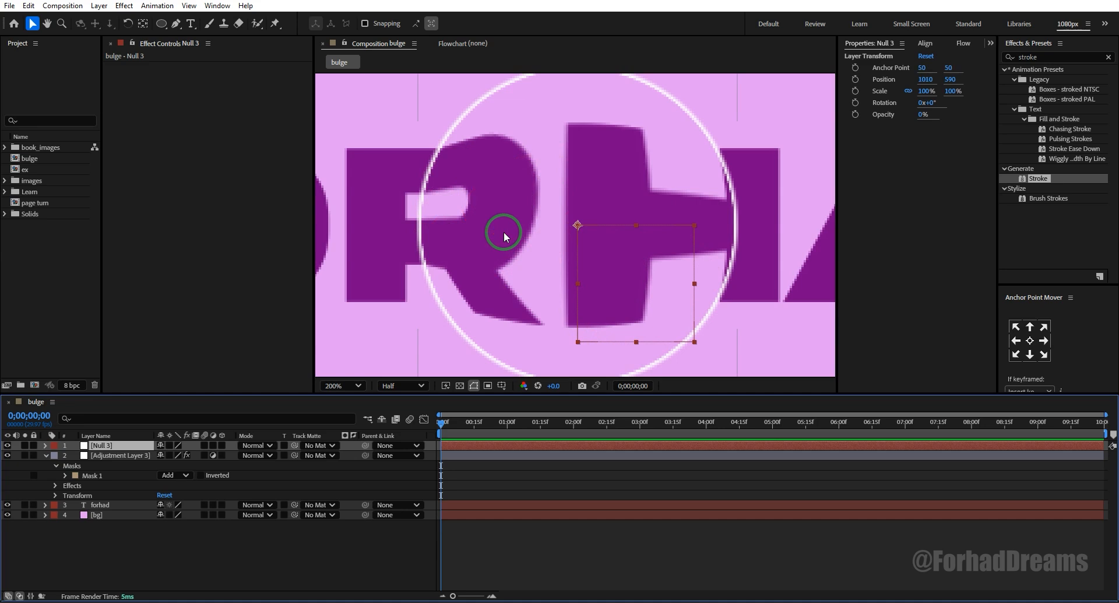
key("ctrl+alt+Home")
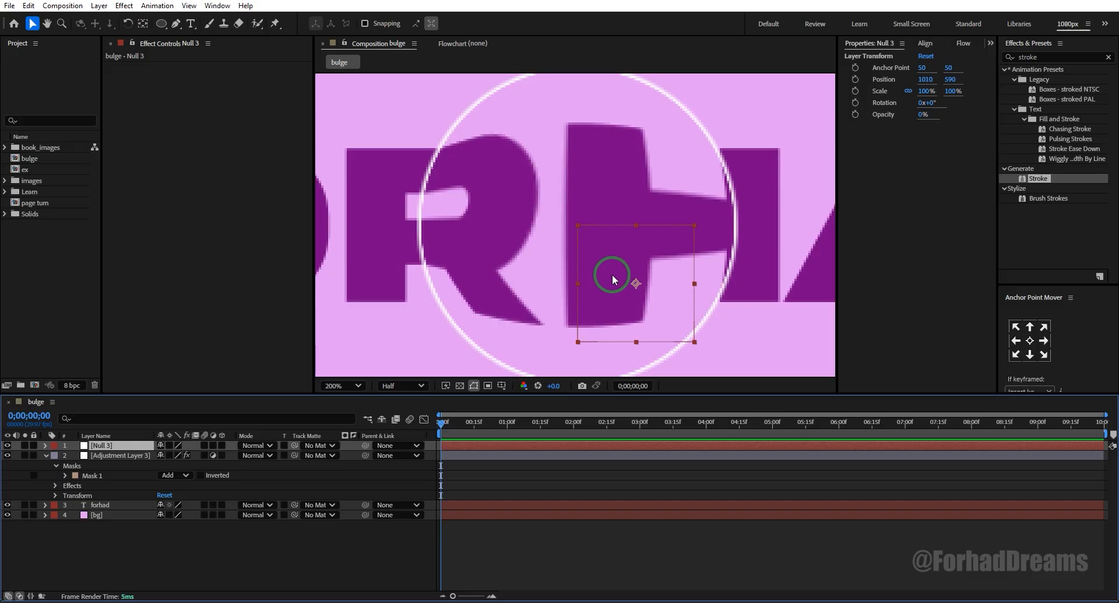
left_click(357, 385)
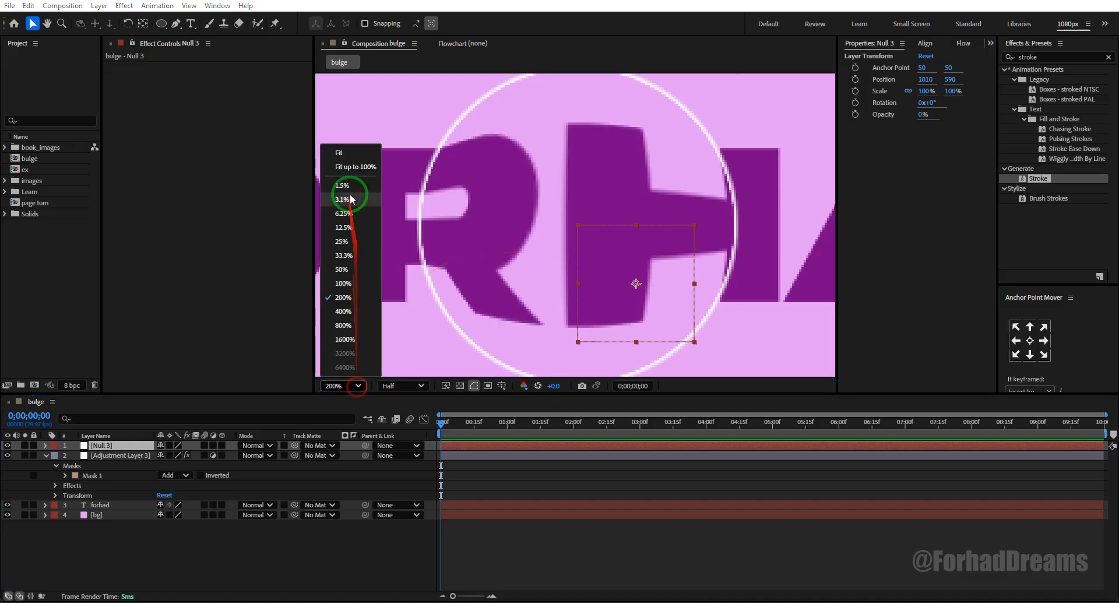
left_click(341, 152)
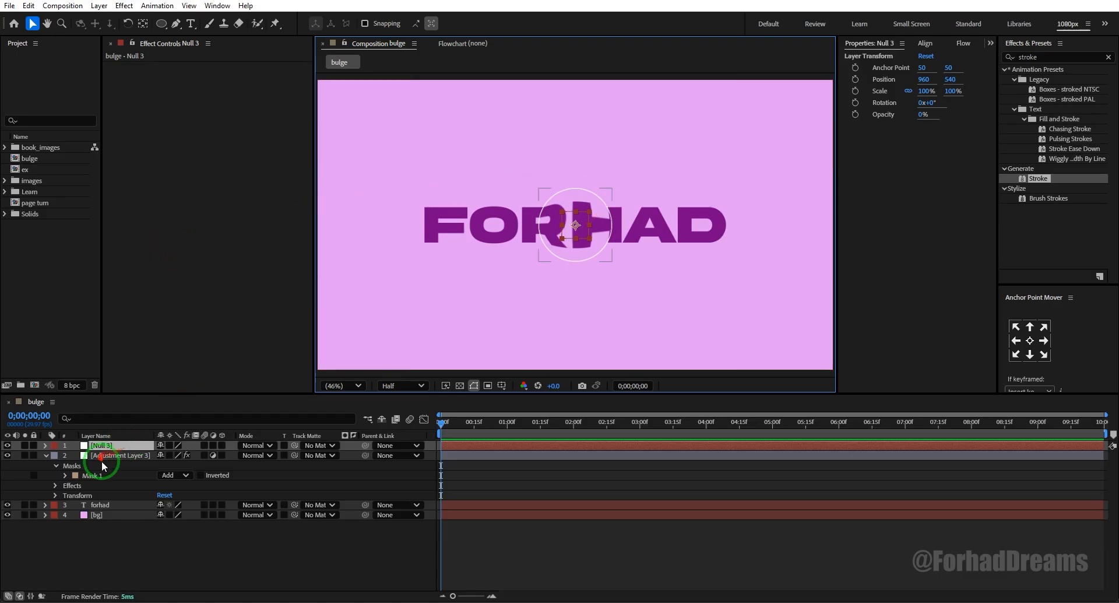
Step: Parent the adjustment layer to the null object
left_click(121, 457)
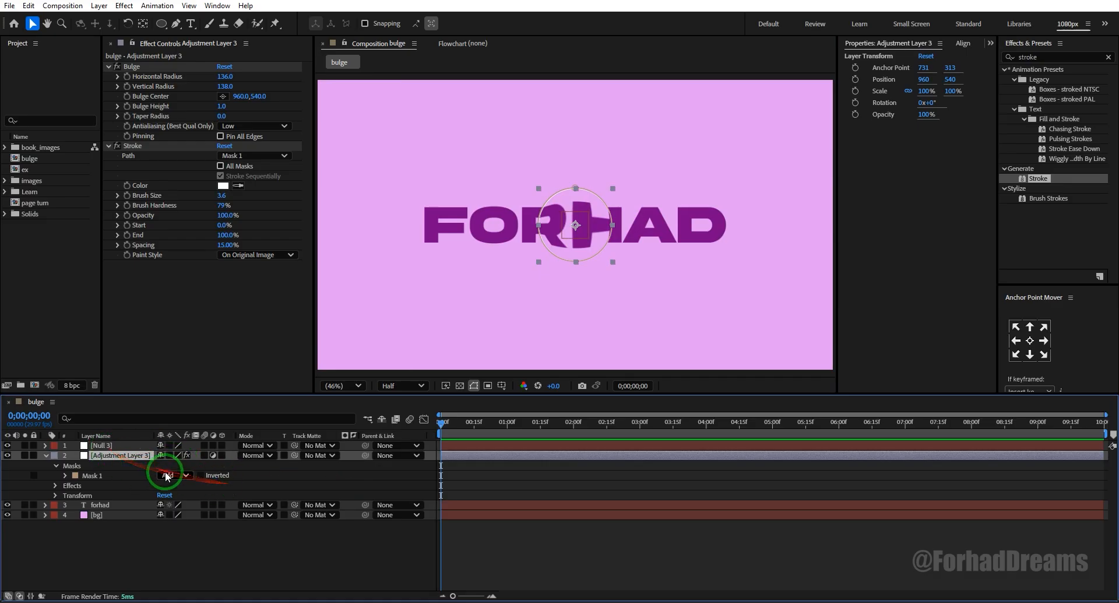
left_click(108, 446)
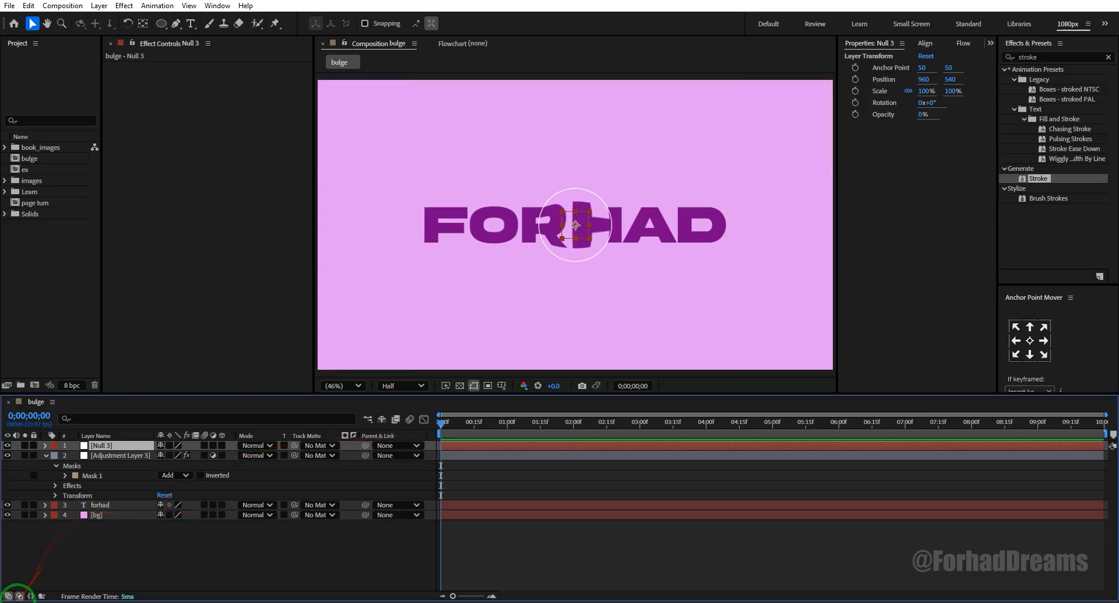
left_click(20, 597)
left_click(20, 597)
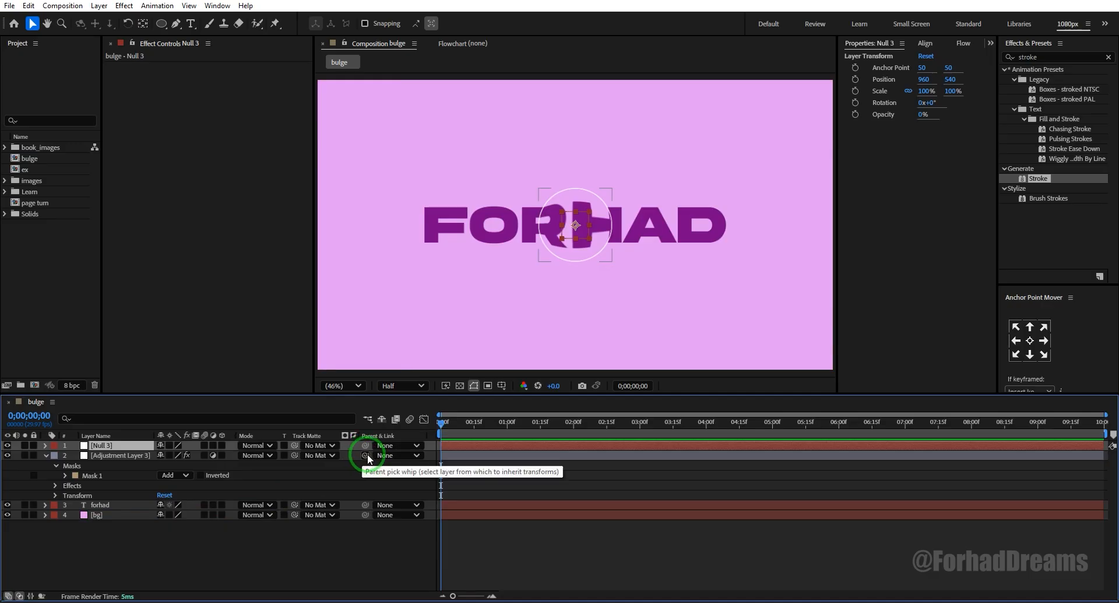
left_click_drag(368, 461, 366, 463)
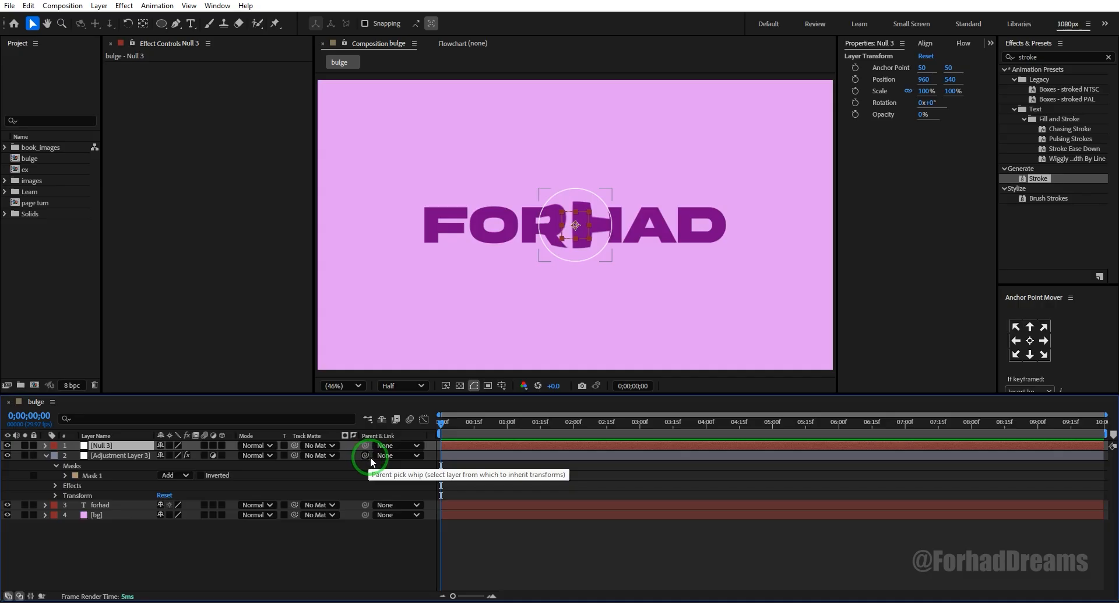
left_click_drag(371, 461, 110, 445)
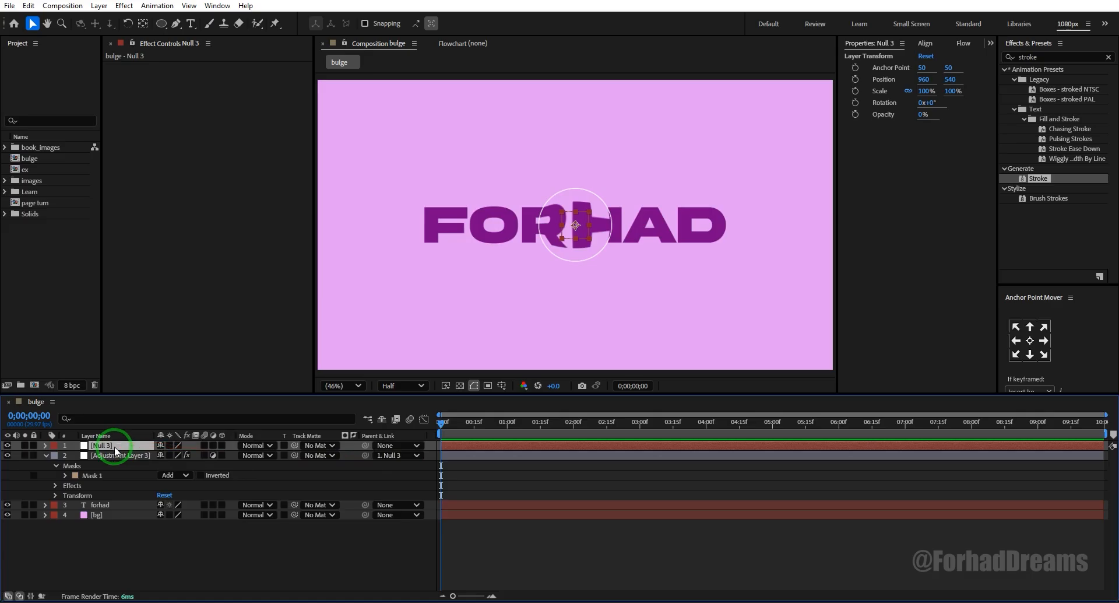
left_click_drag(124, 449, 398, 467)
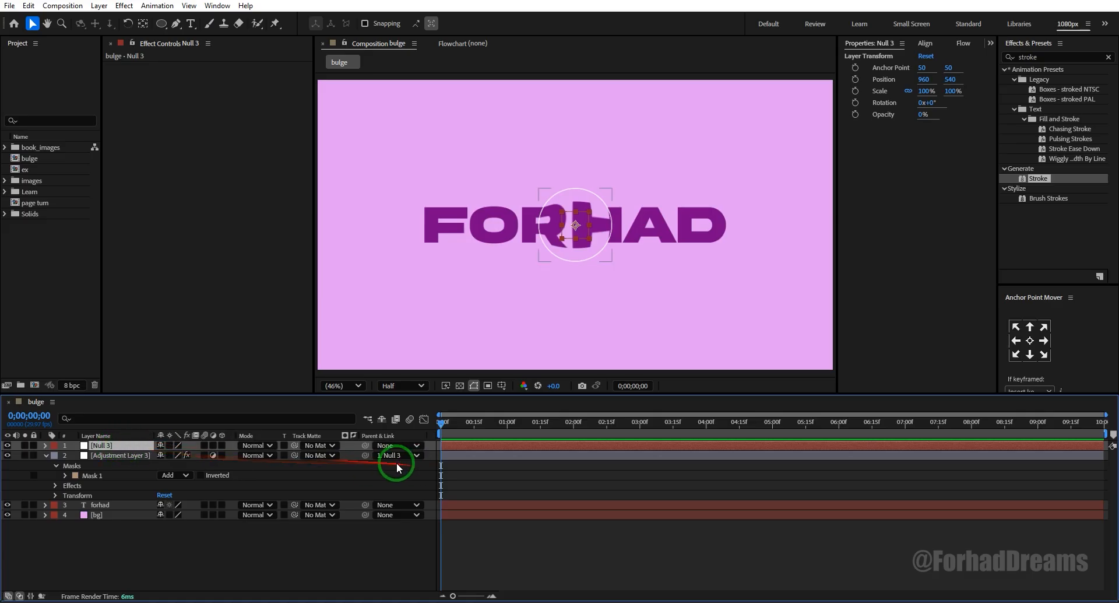
Step: Reveal the null object's Position property in the timeline
left_click(121, 458)
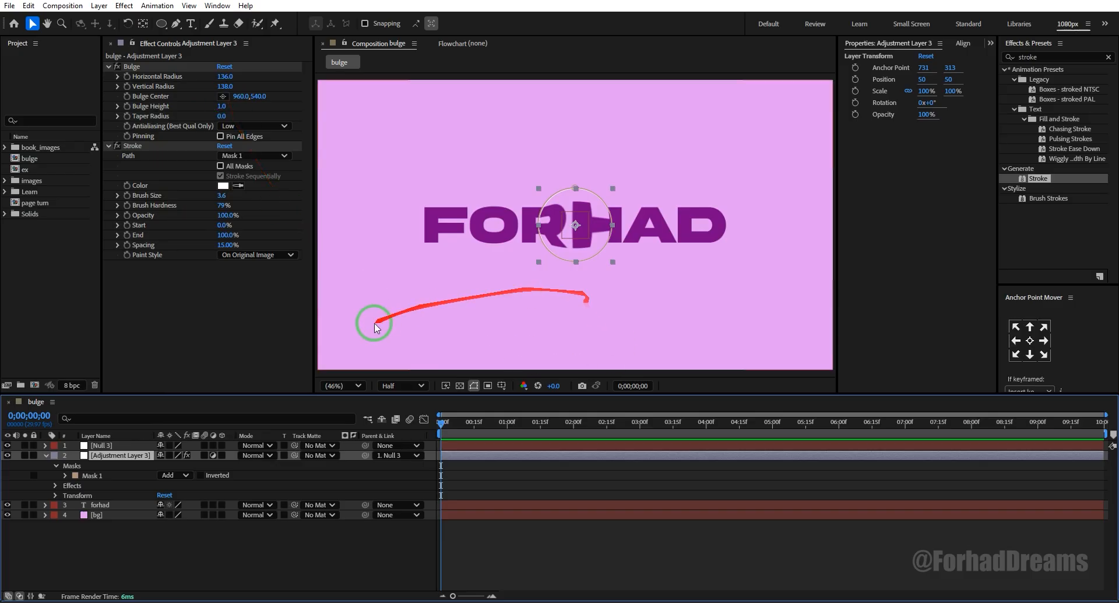
left_click(186, 455)
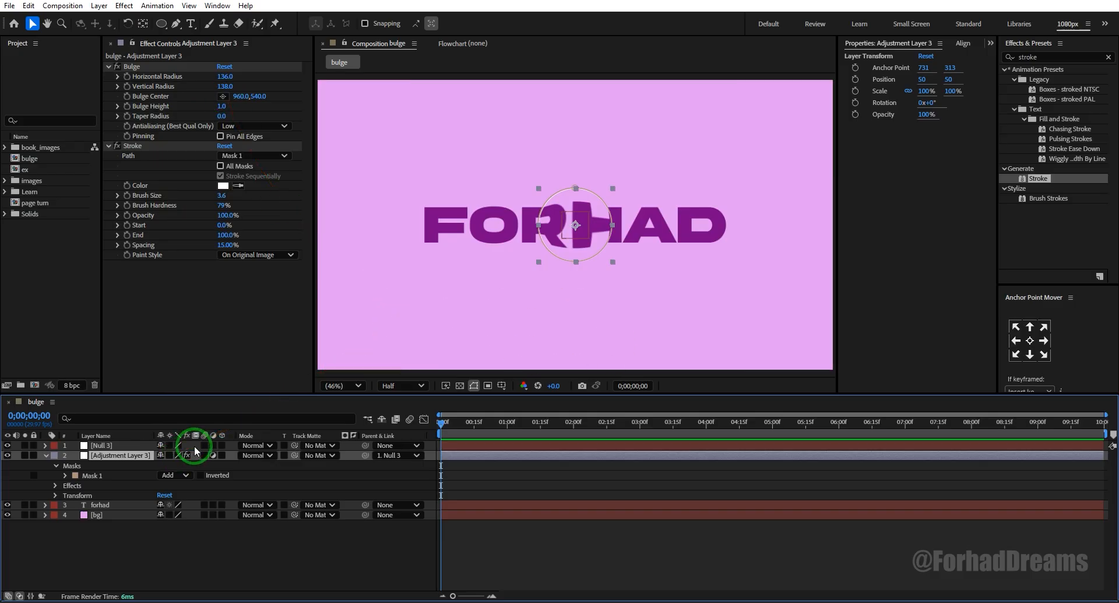
left_click(111, 445)
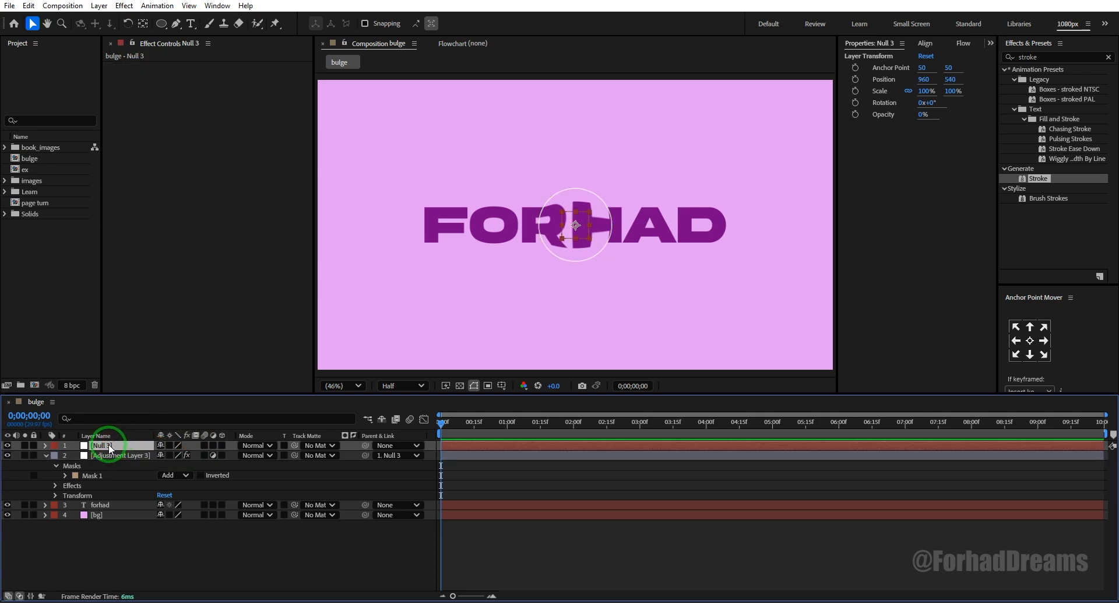
key("p")
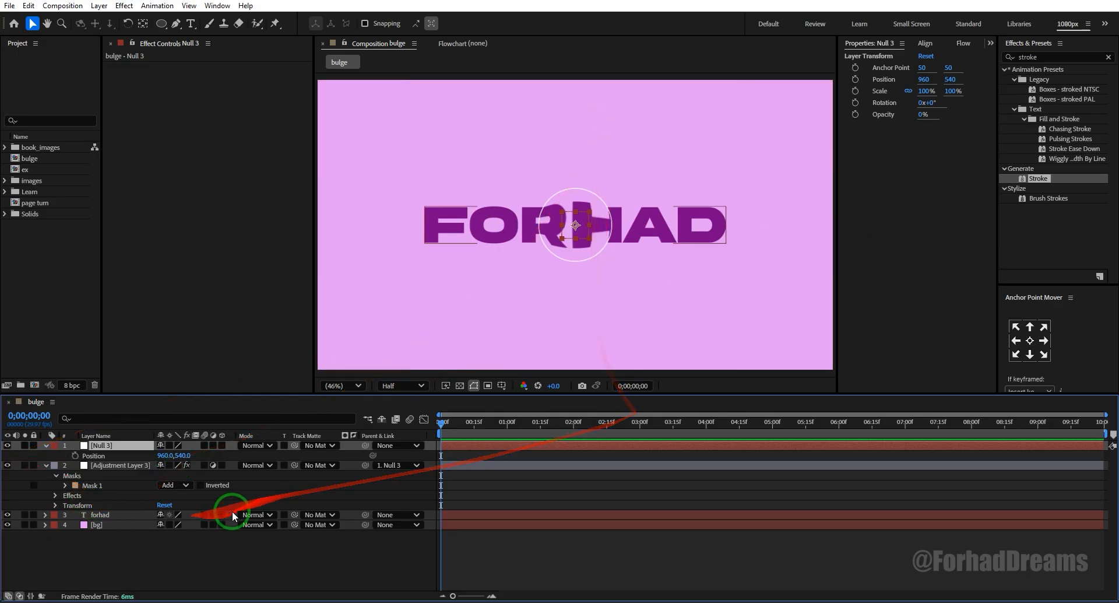
Step: Test the parenting by shifting the null's X position back and forth across the middle of the title
left_click_drag(165, 455, 167, 485)
left_click_drag(314, 485, 156, 475)
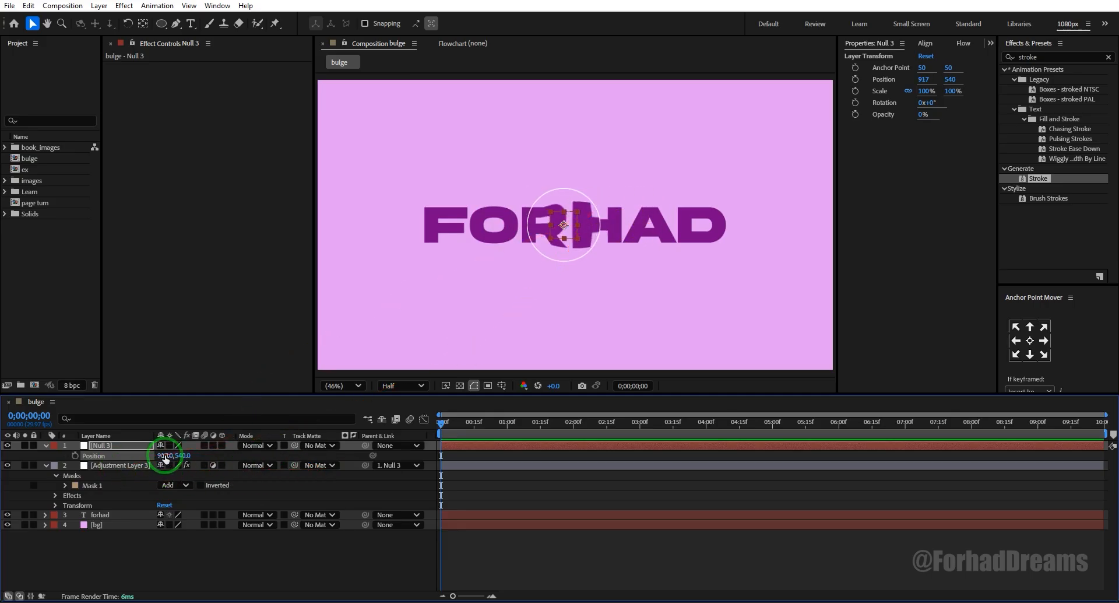
left_click_drag(166, 456, 180, 473)
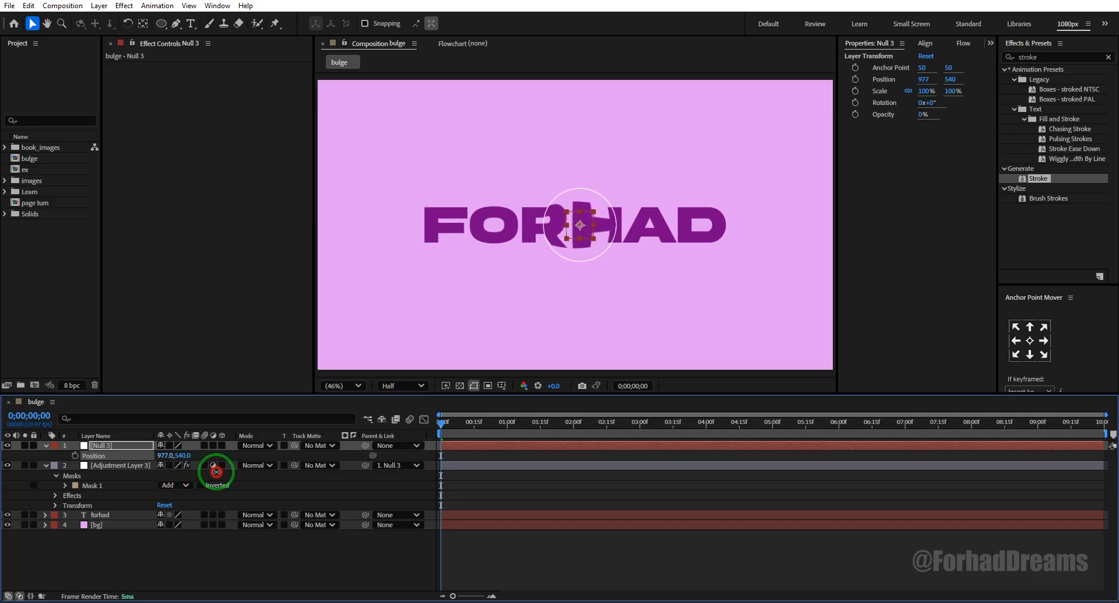
mouse_move(176, 472)
left_mouse_down()
mouse_move(450, 450)
mouse_move(150, 463)
mouse_move(171, 464)
left_mouse_up()
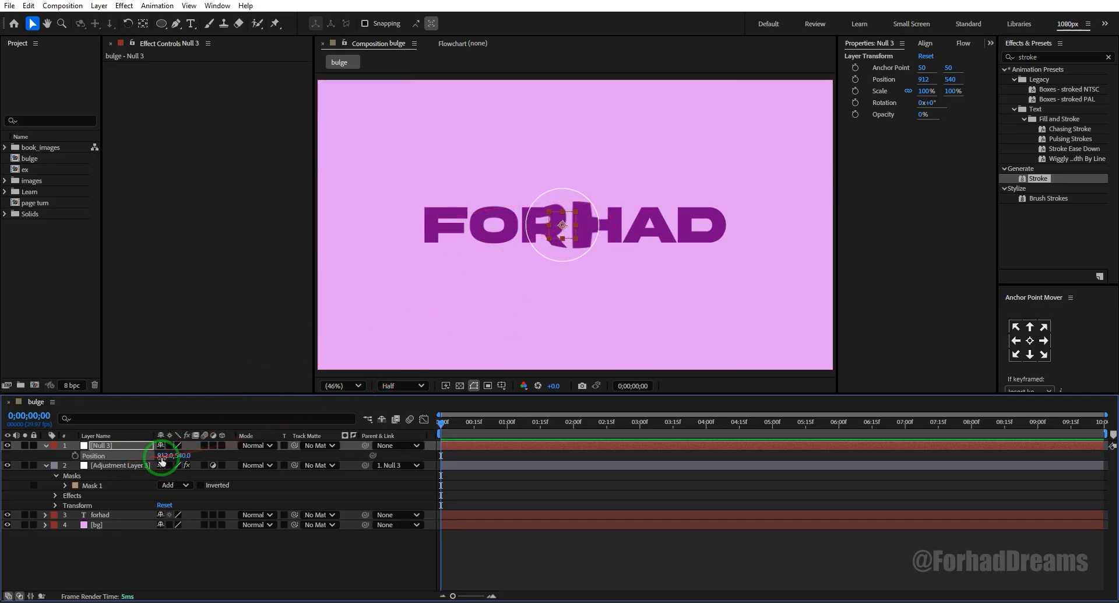
left_click_drag(164, 457, 257, 462)
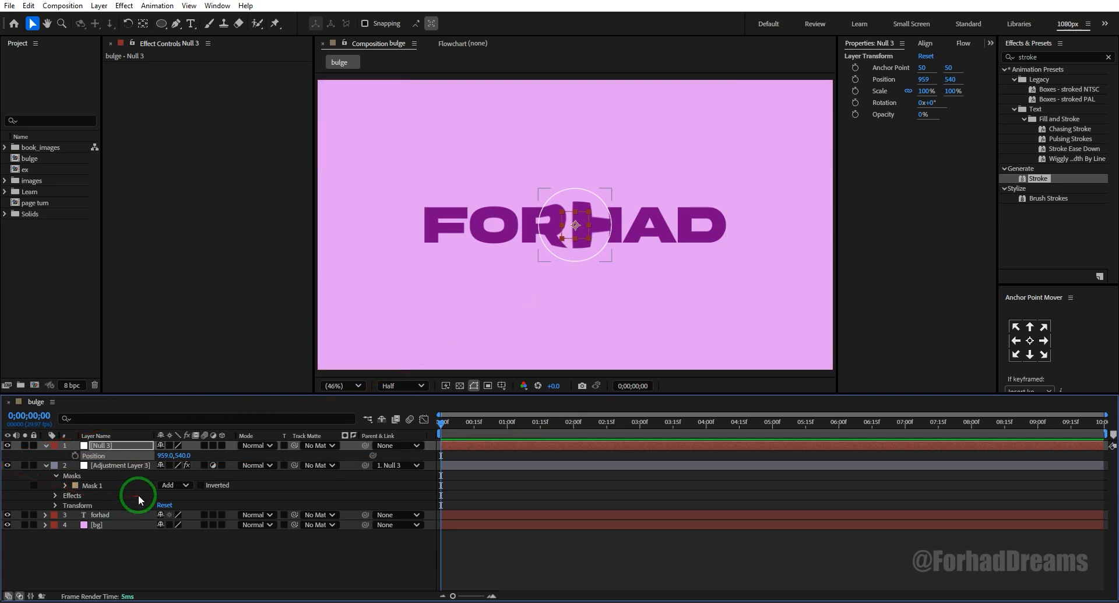
Step: Add an expression to the adjustment layer's Bulge Center that links it to the null's position
left_click(124, 465)
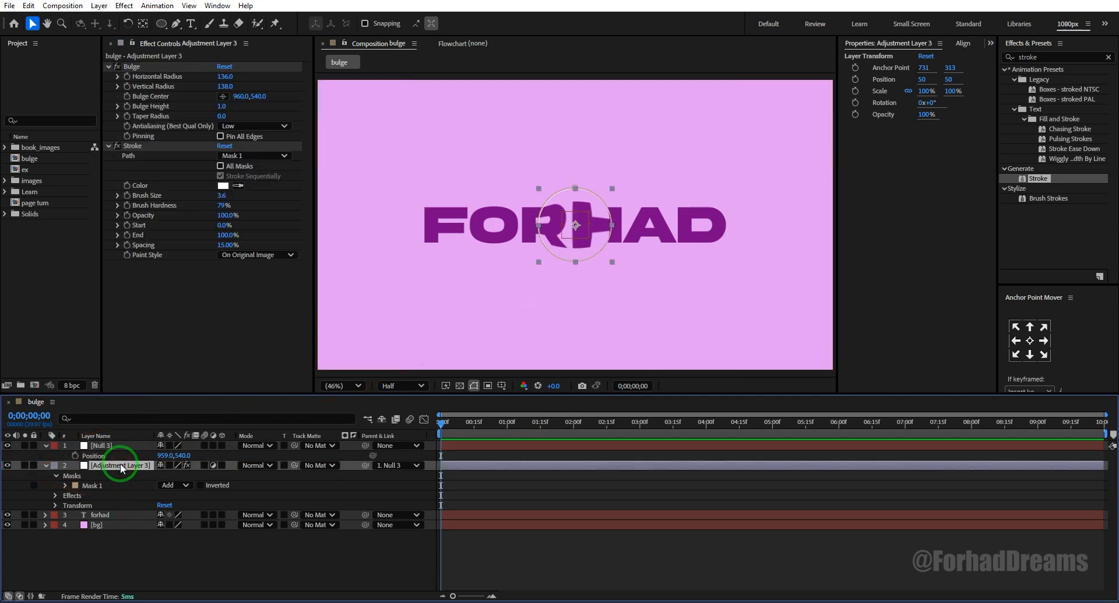
left_click(127, 96, "alt")
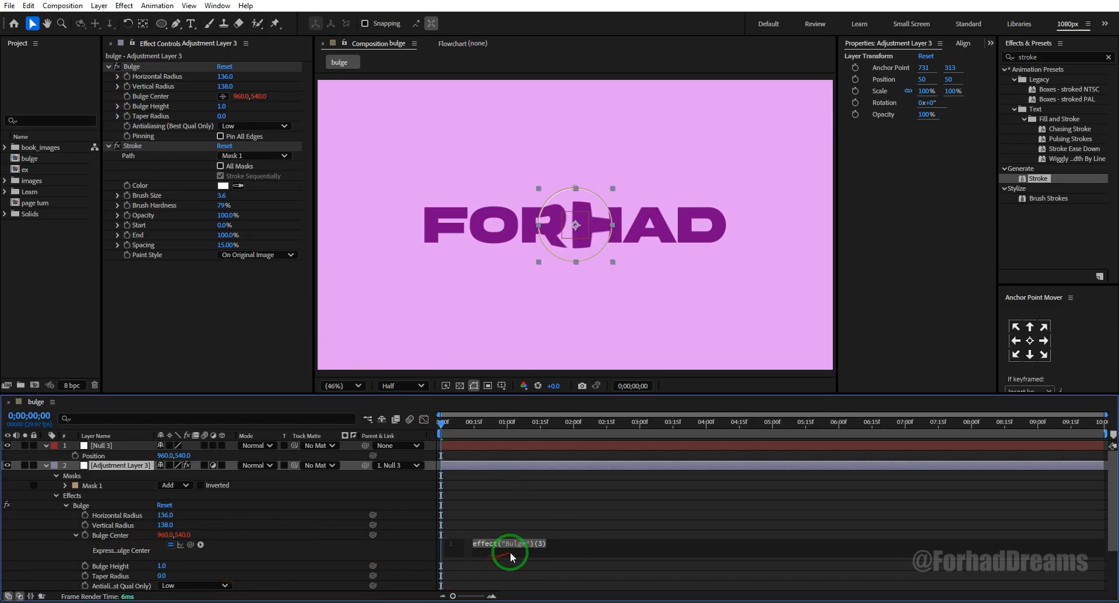
left_click(570, 543)
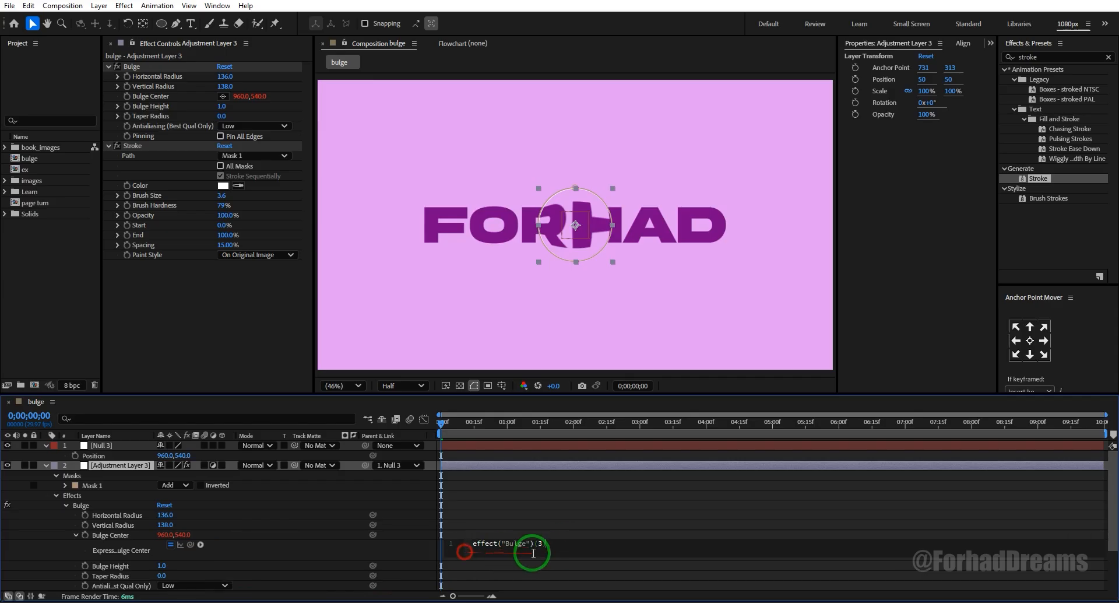
left_click_drag(571, 545, 451, 533)
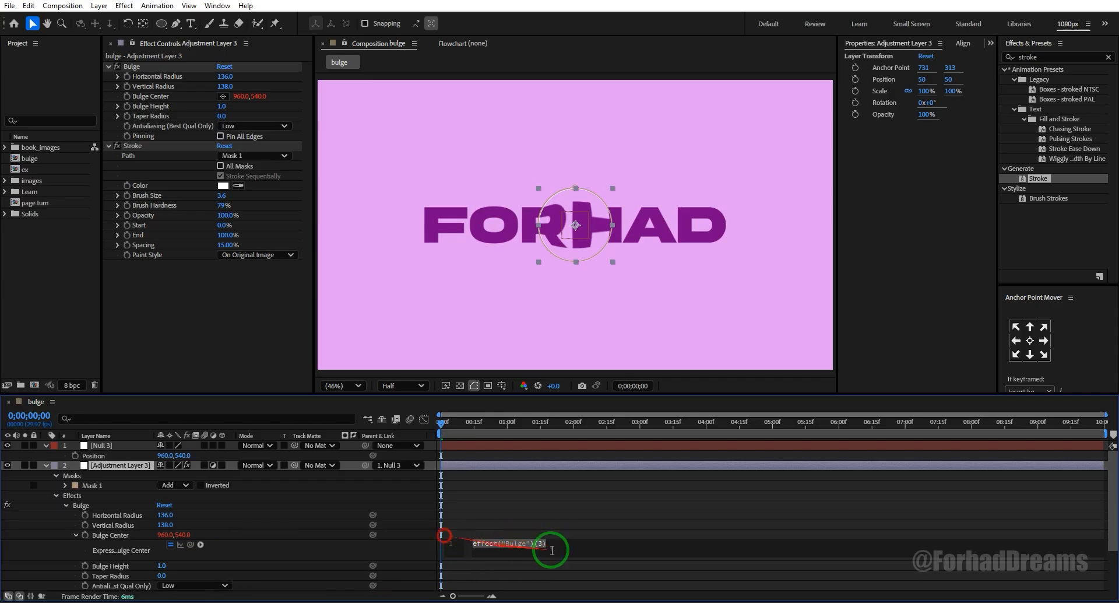
left_click(412, 532)
left_click_drag(193, 548, 159, 535)
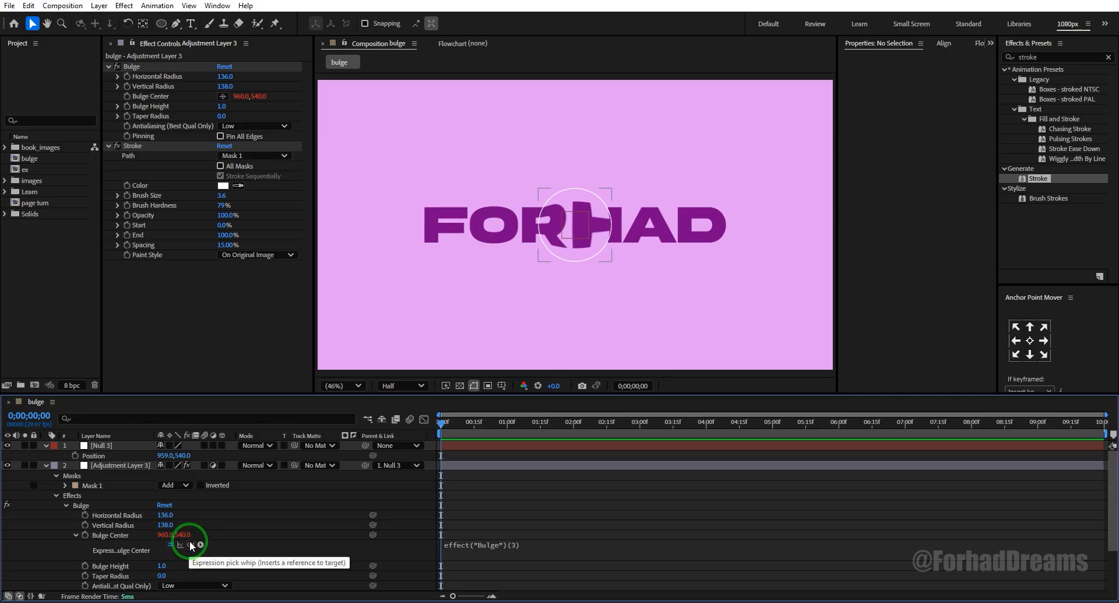
left_click_drag(190, 544, 112, 454)
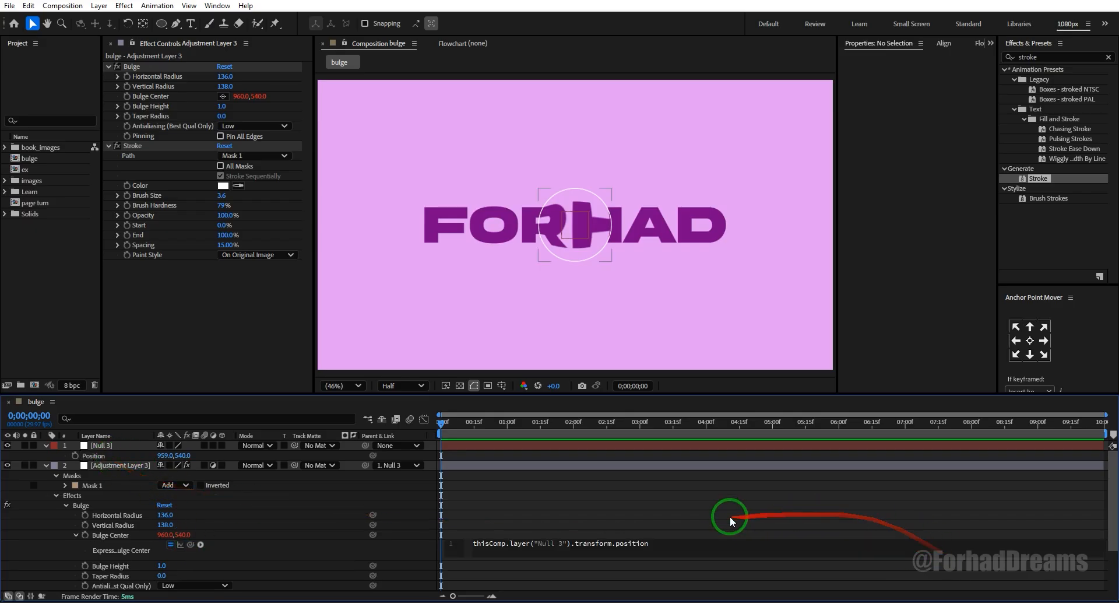
Step: Move the null to X 249, just before the title's first letter, and collapse the adjustment layer's properties
left_click_drag(165, 455, 5, 478)
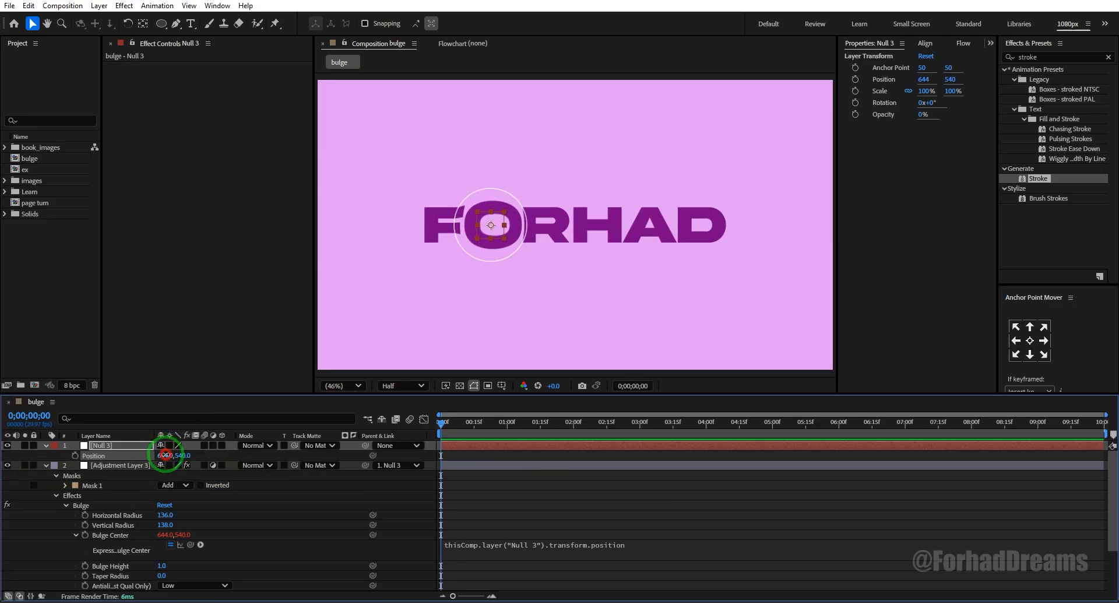
left_click_drag(165, 455, 42, 472)
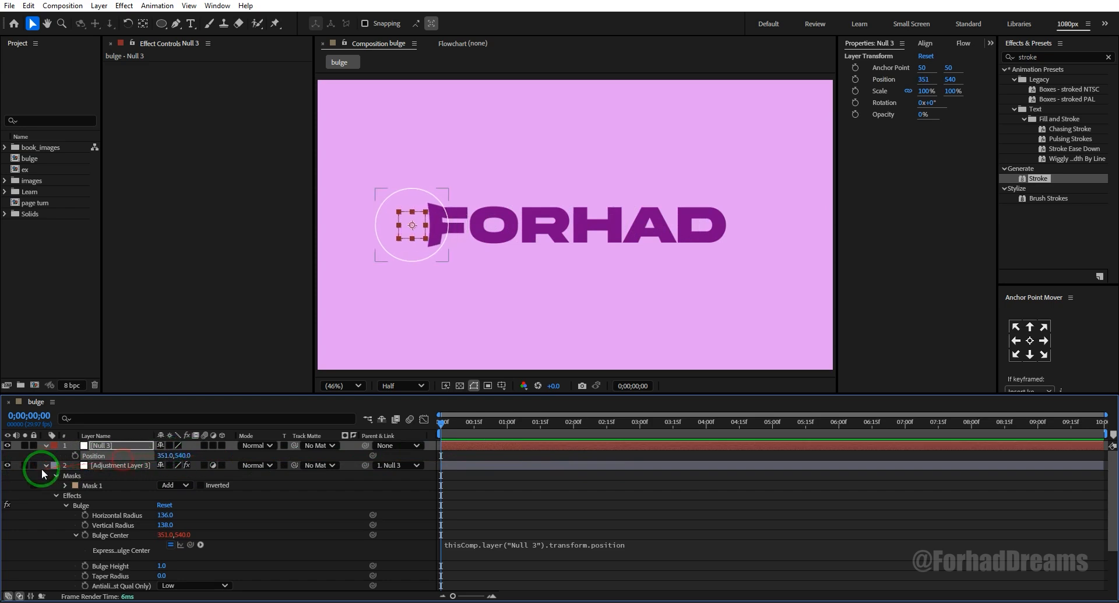
left_click(45, 465)
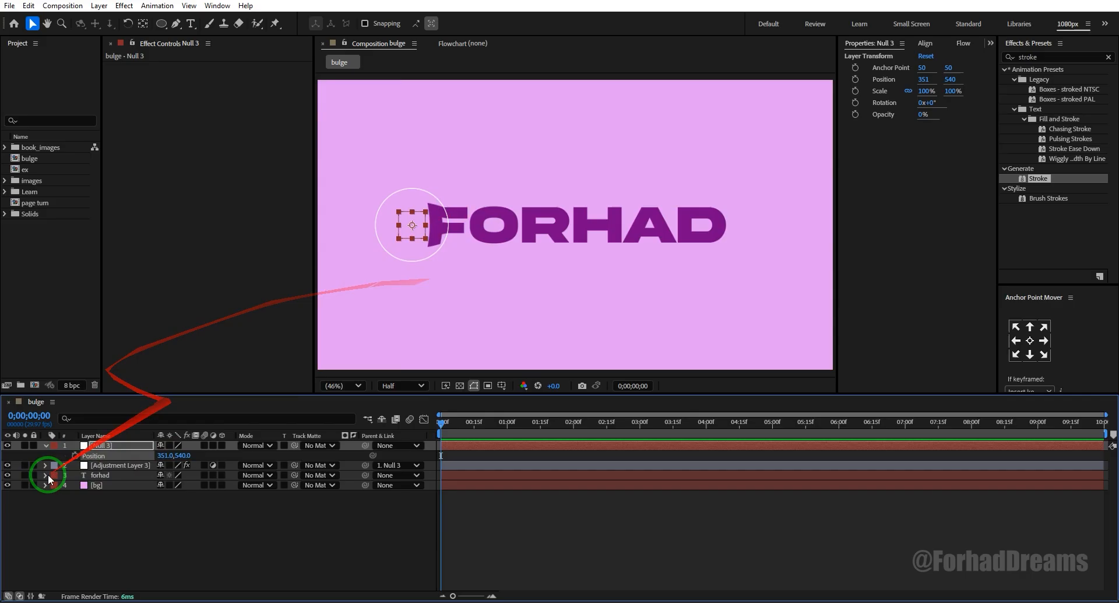
left_click_drag(163, 462, 113, 463)
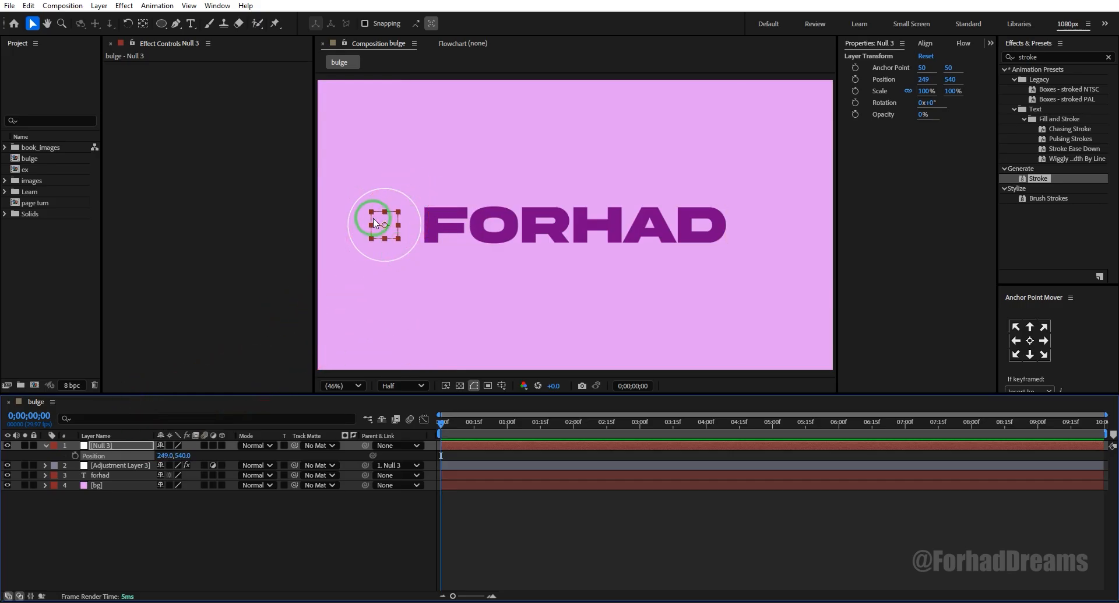
Step: Keyframe the null's position at the start of the timeline and again at 0;00;02;10 with X at 1700, past the title's last letter
left_click(75, 455)
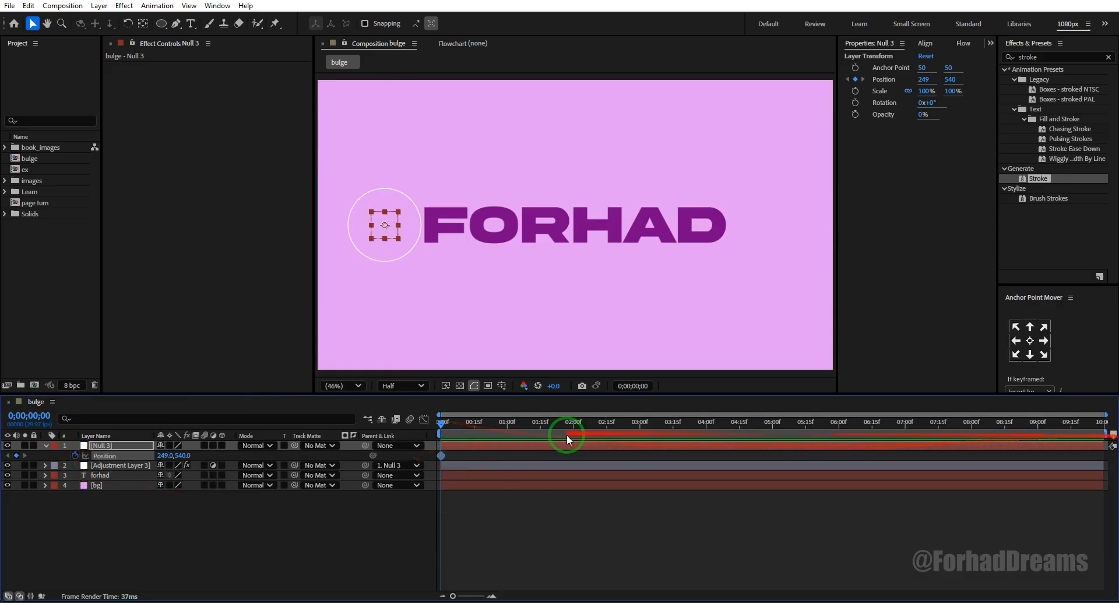
left_click_drag(441, 422, 597, 441)
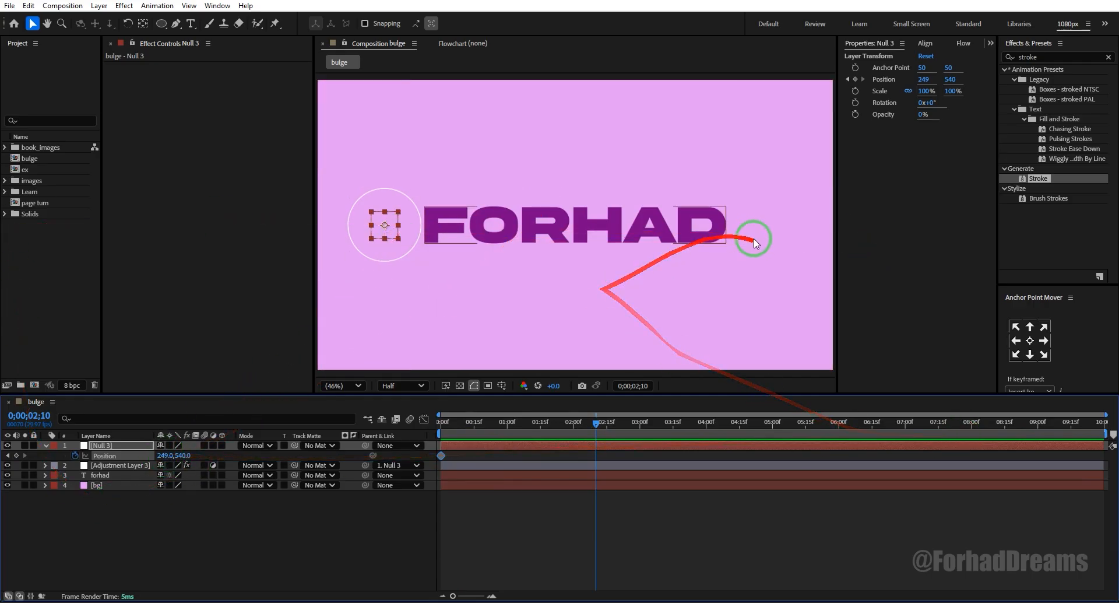
left_click_drag(167, 460, 1016, 462)
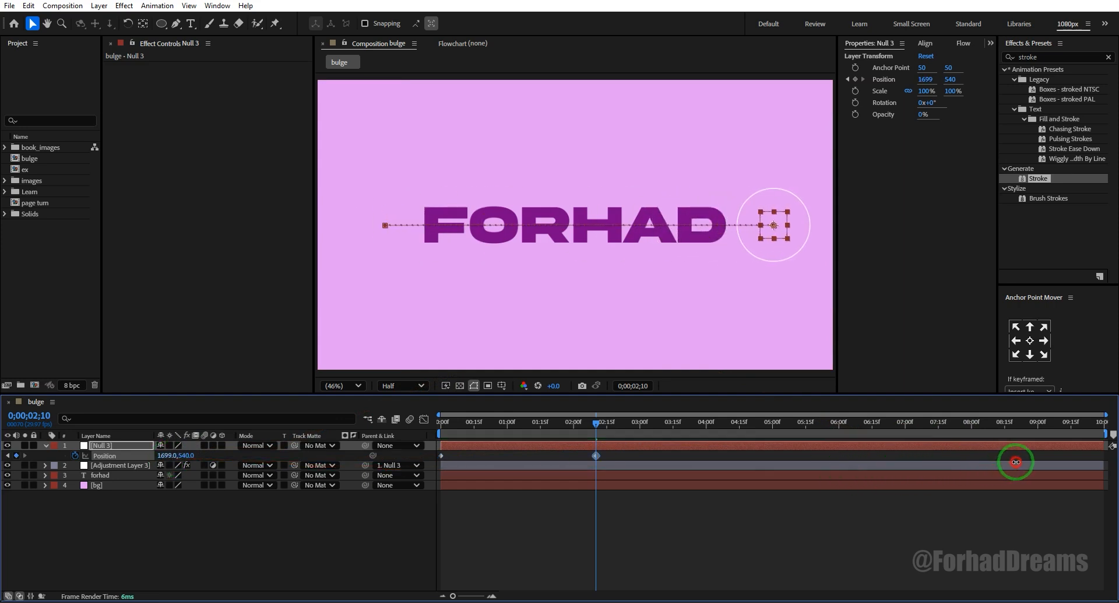
Step: Play the bulge animation from the start of the timeline to check the lens passing across the title
left_click_drag(585, 425, 395, 450)
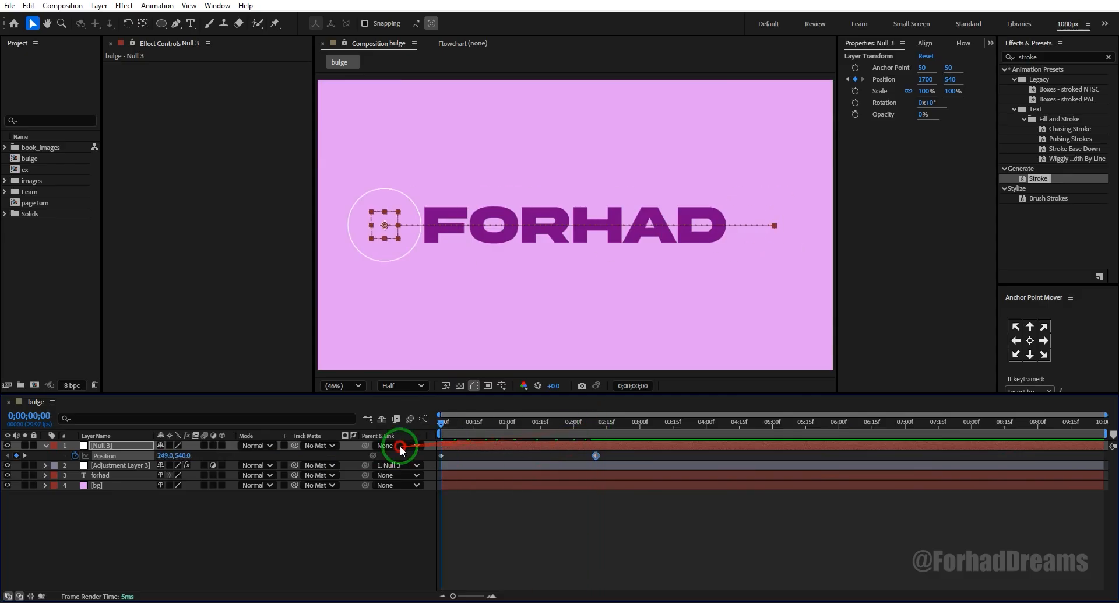
key("space")
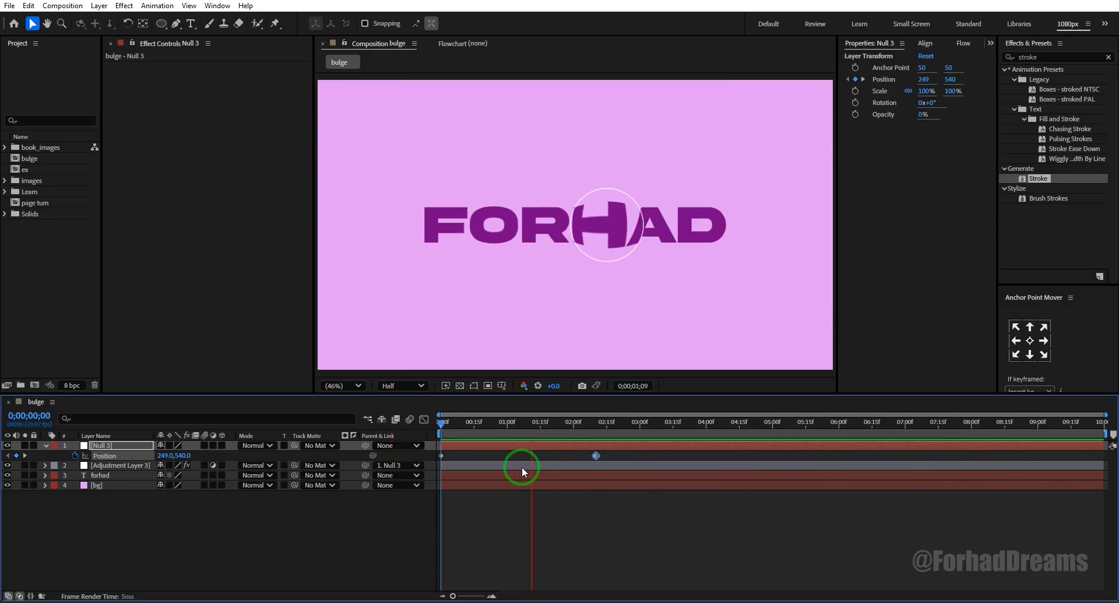
key("space")
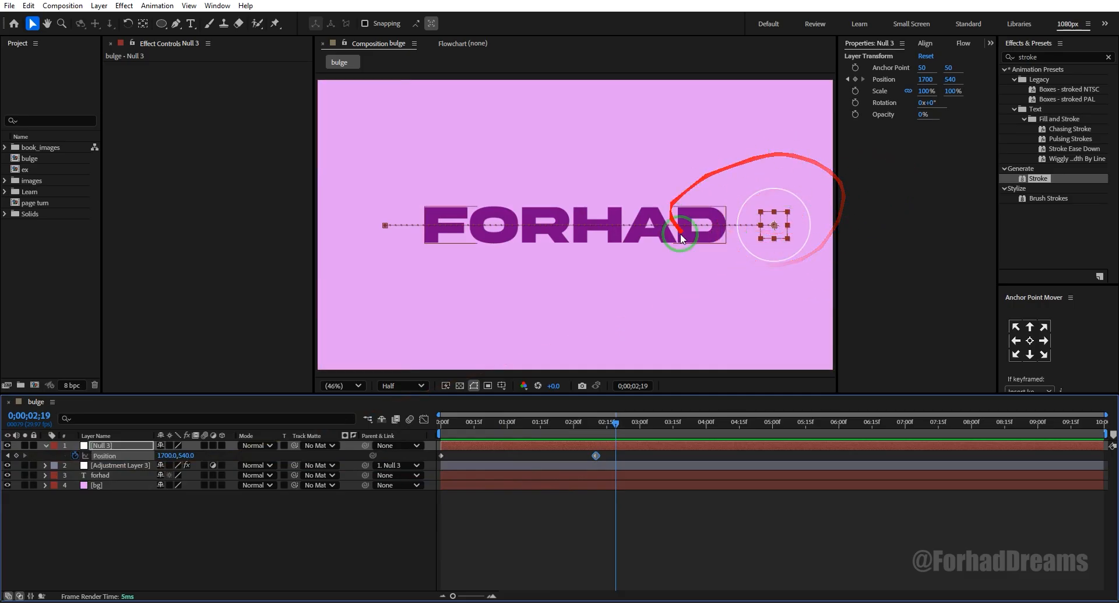
Step: Turn off the Stroke effect on the adjustment layer and play the animation from the start to check the bulge without its outline
left_click(108, 468)
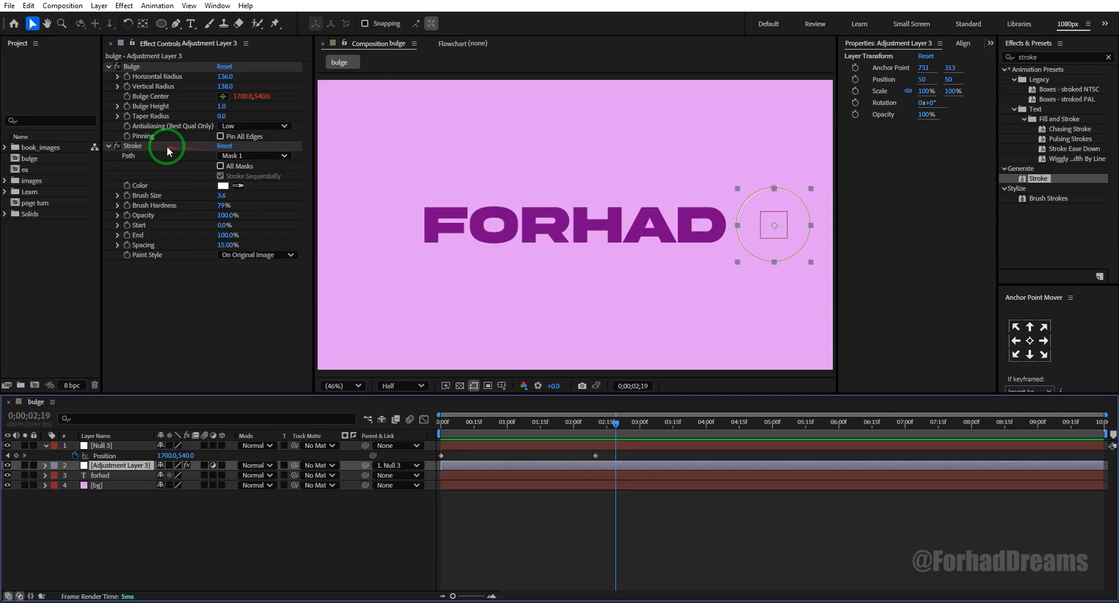
left_click(117, 151)
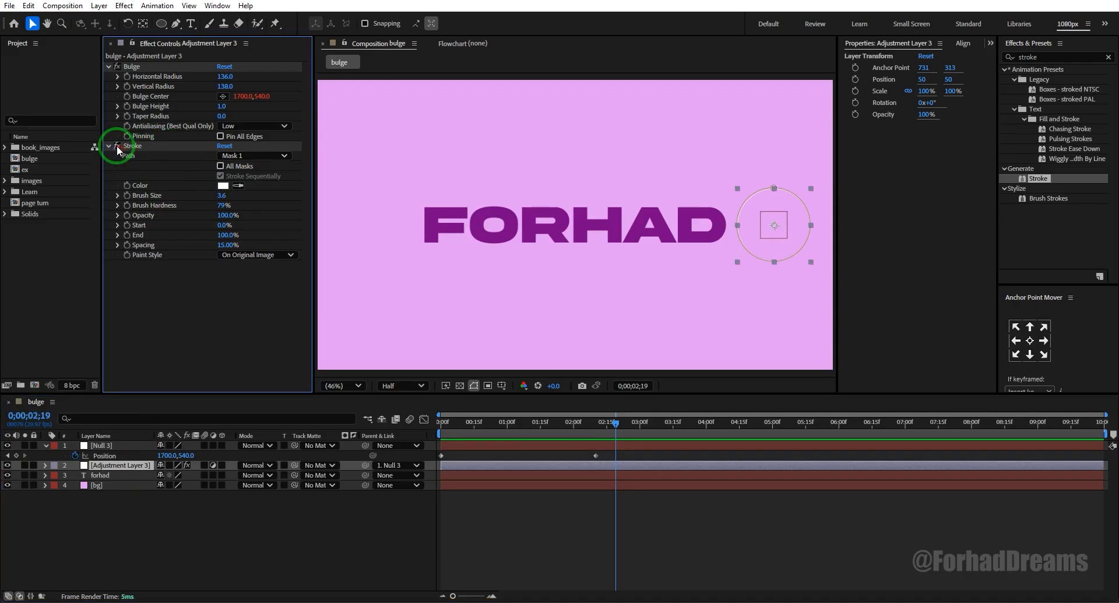
left_click(117, 147)
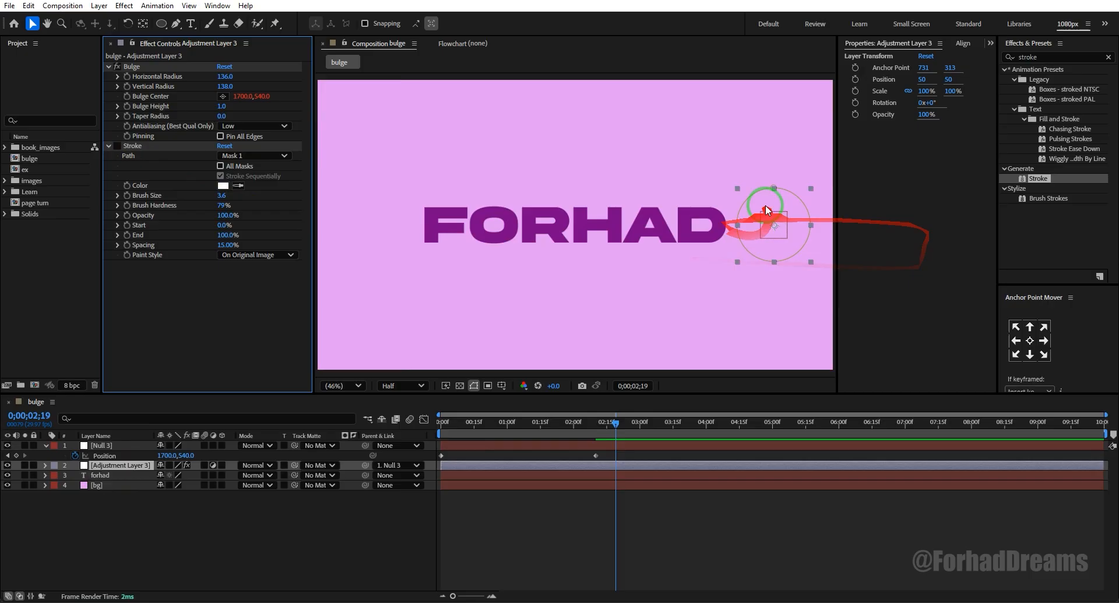
left_click_drag(615, 422, 379, 425)
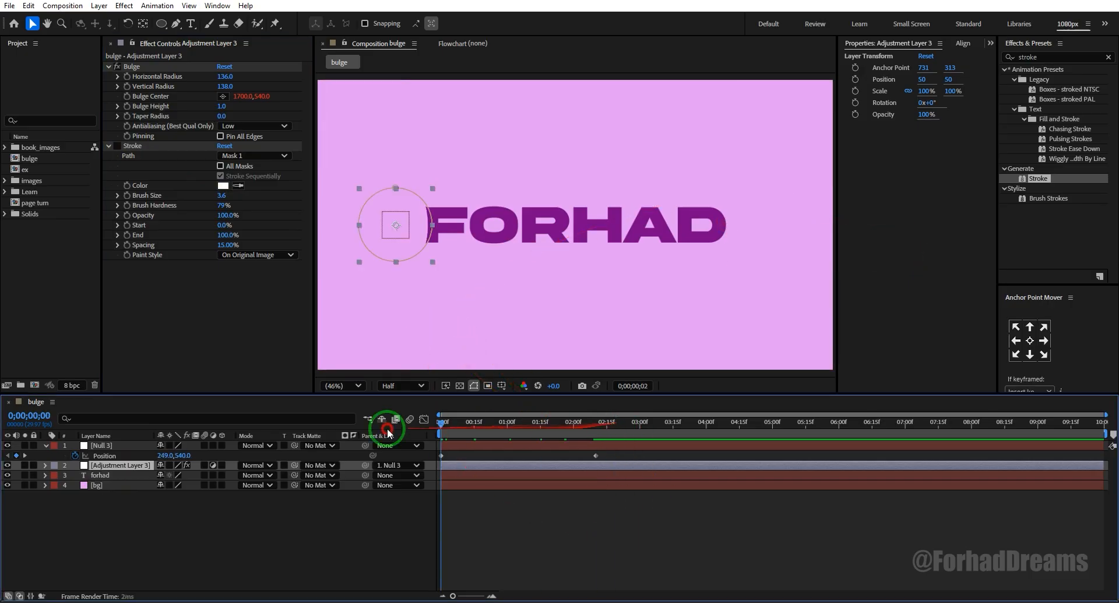
key("space")
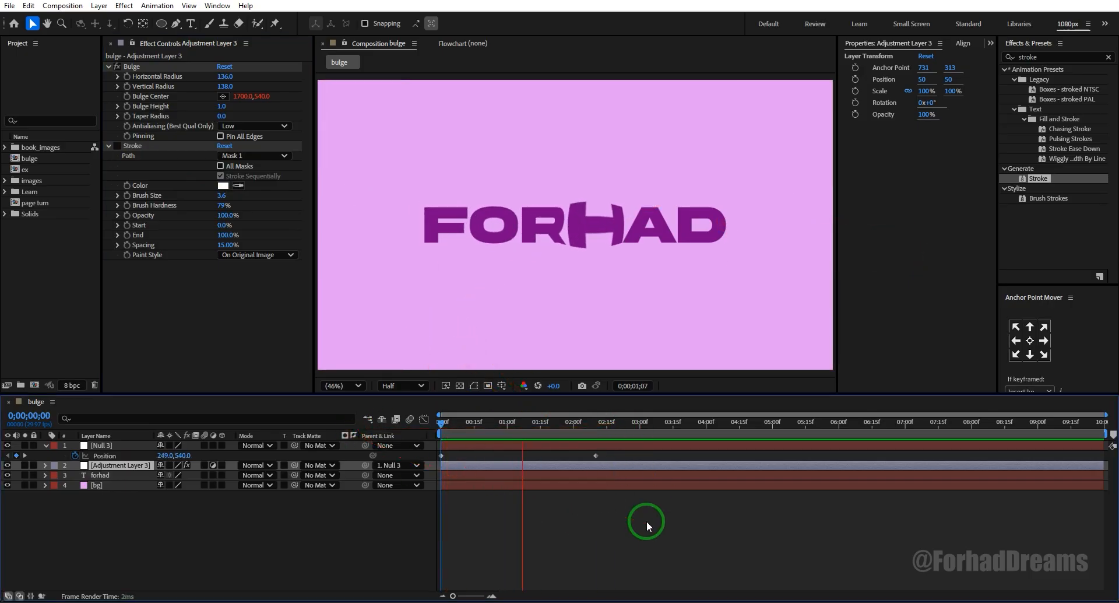
key("space")
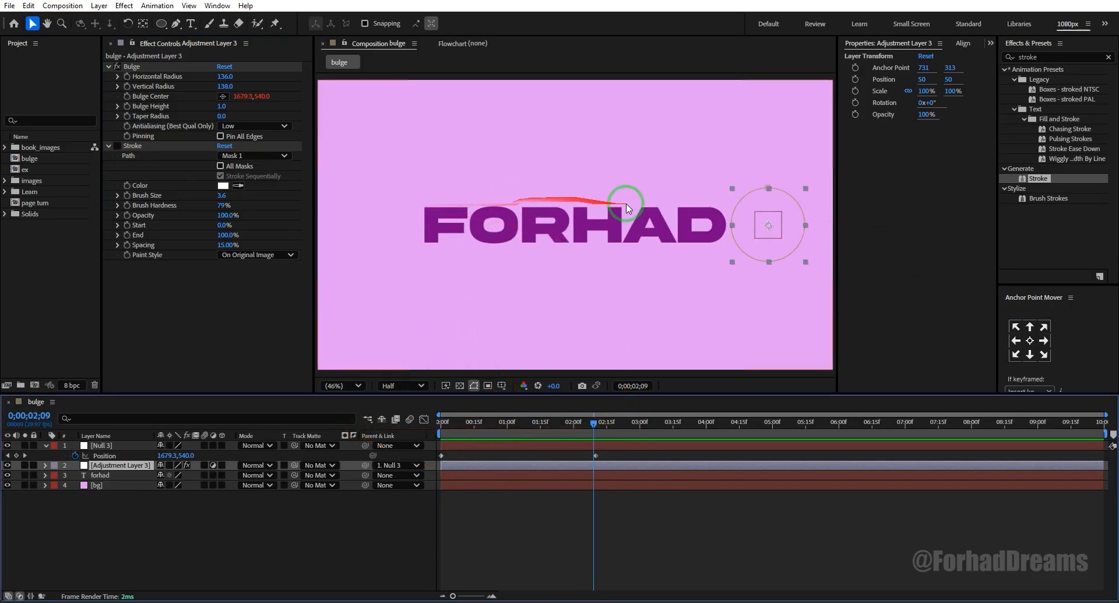
Step: Apply Easy Ease to both position keyframes of the null
left_click_drag(632, 455, 528, 463)
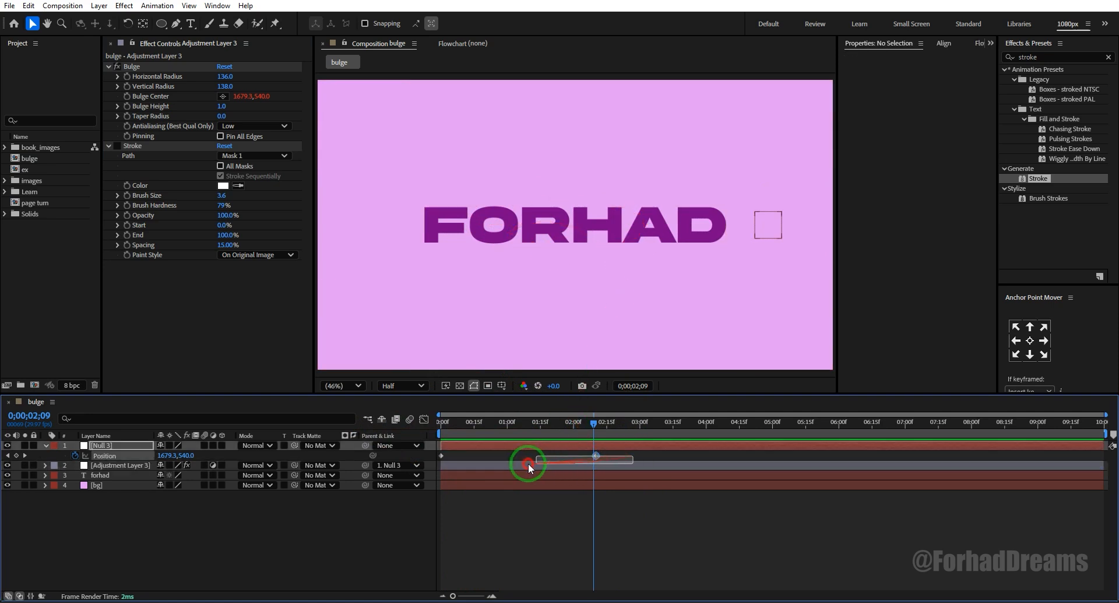
left_click_drag(421, 452, 421, 453)
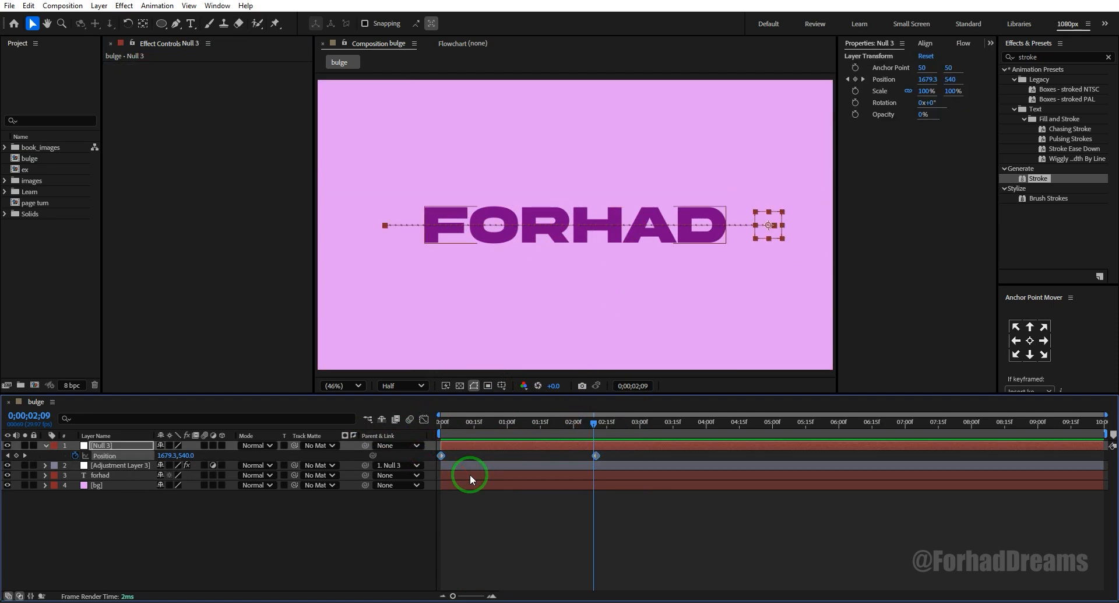
right_click(443, 455)
left_click(621, 453)
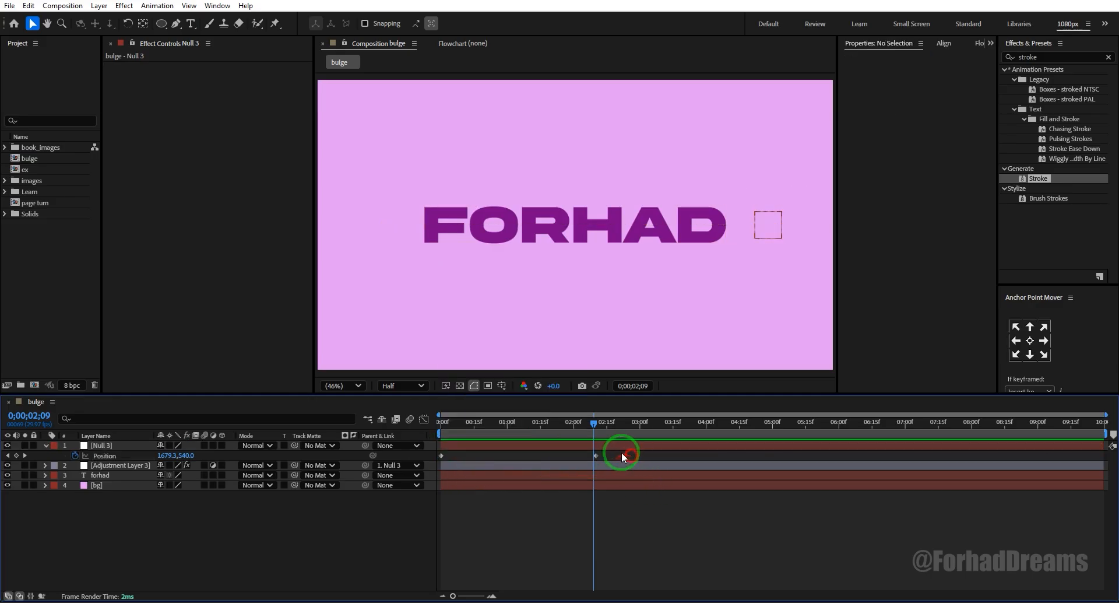
left_click_drag(621, 453, 529, 453)
left_click_drag(436, 460, 434, 460)
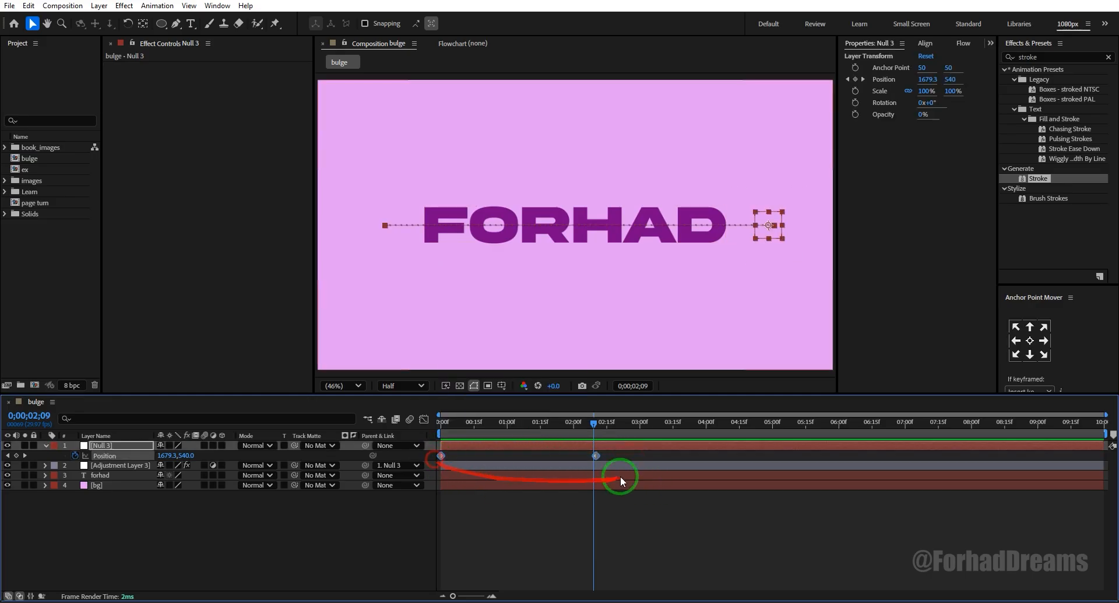
right_click(596, 456)
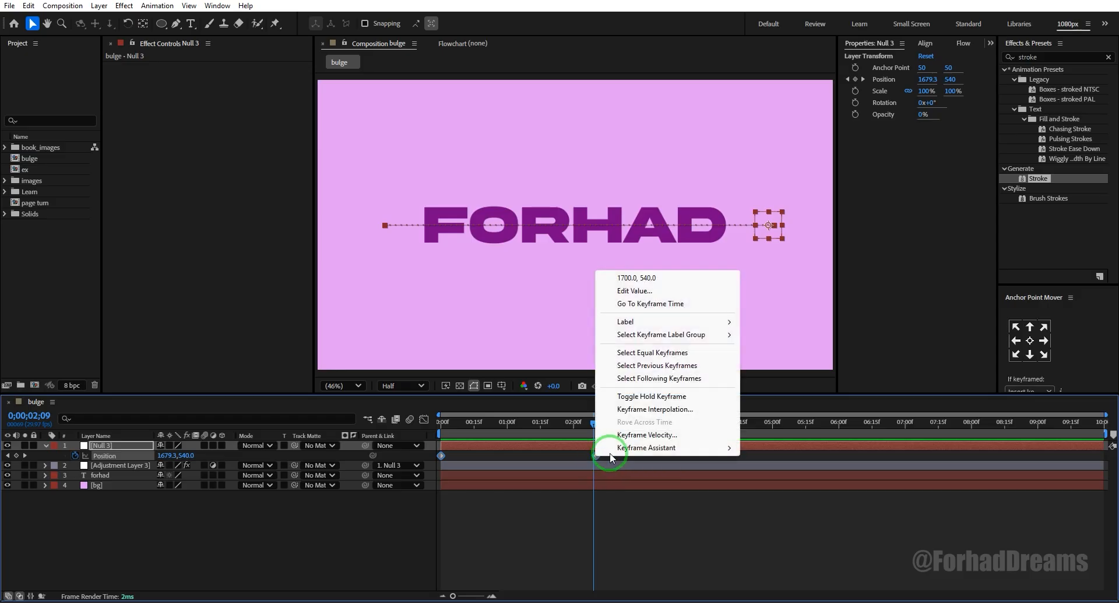
mouse_move(653, 450)
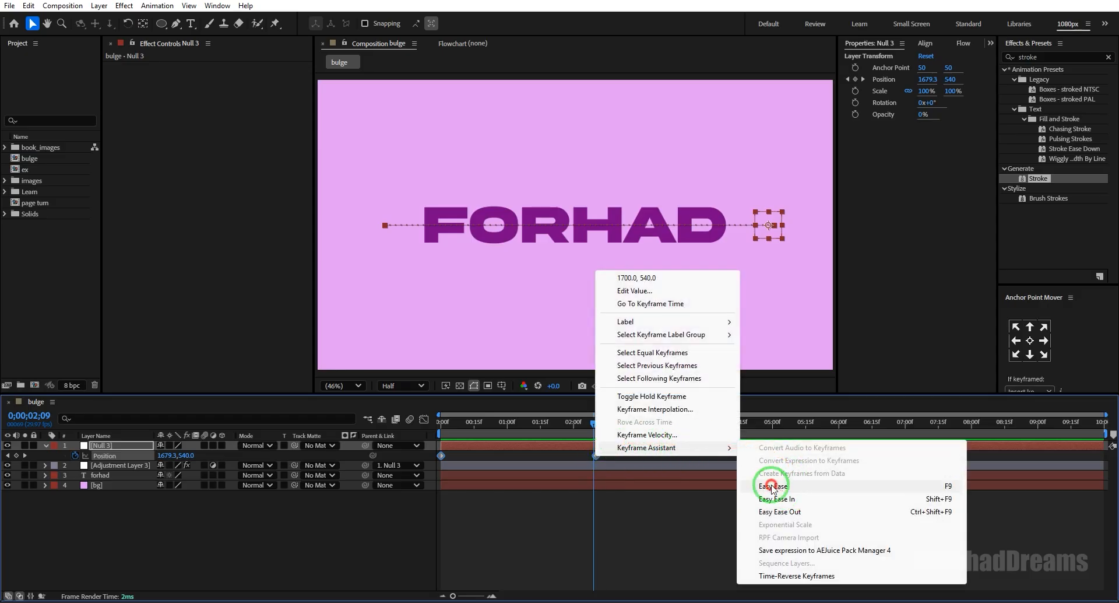
left_click(773, 487)
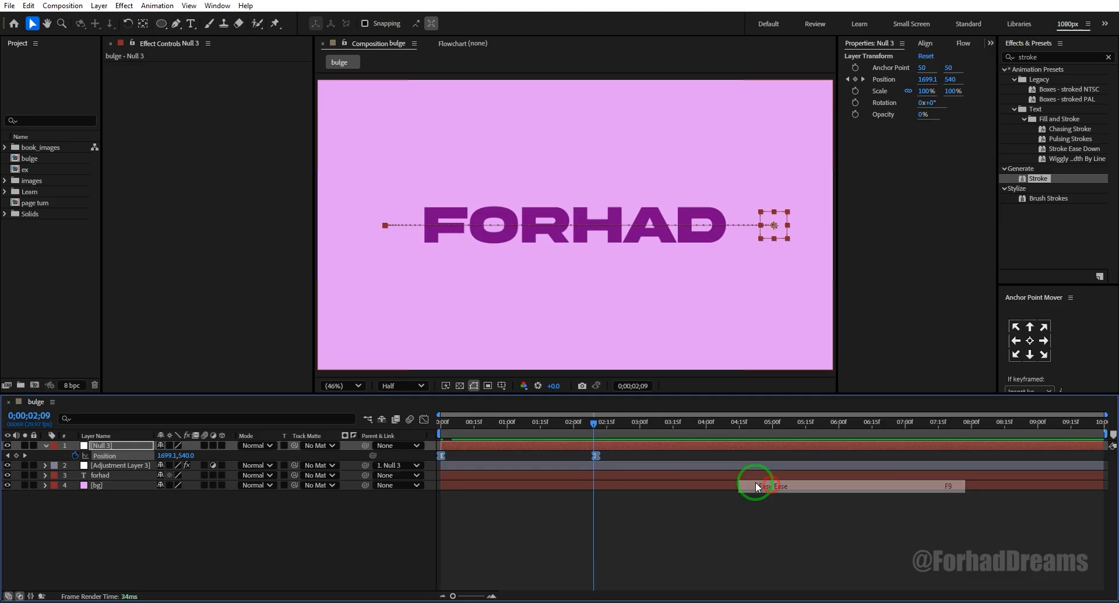
Step: Shape the null's position speed graph to peak at about 1500 px/sec shortly before the second keyframe, and preview it from the start
left_click(596, 422)
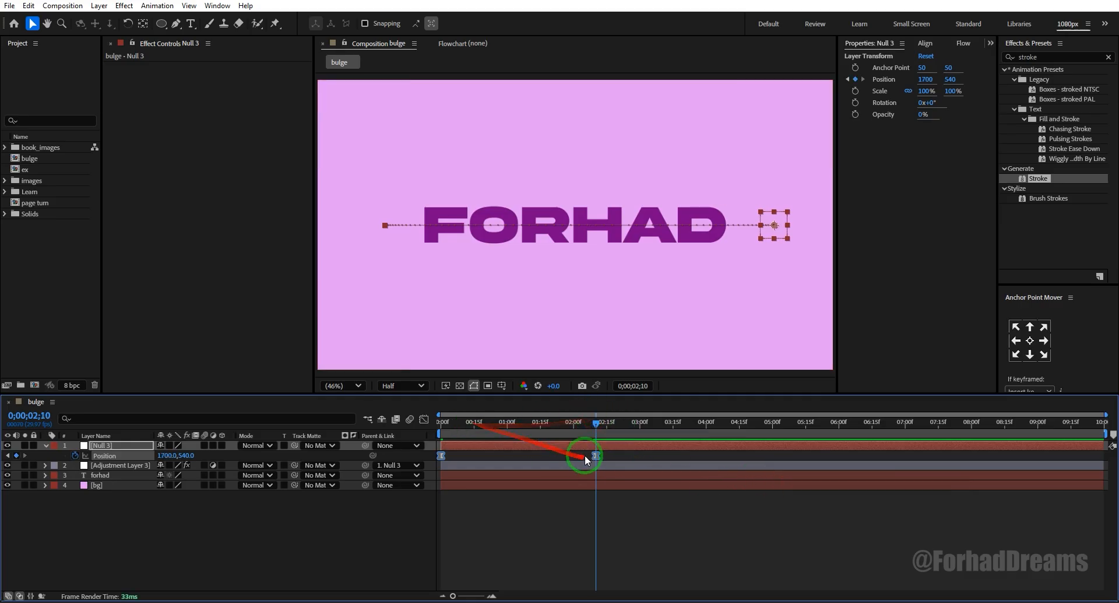
left_click_drag(651, 454, 424, 457)
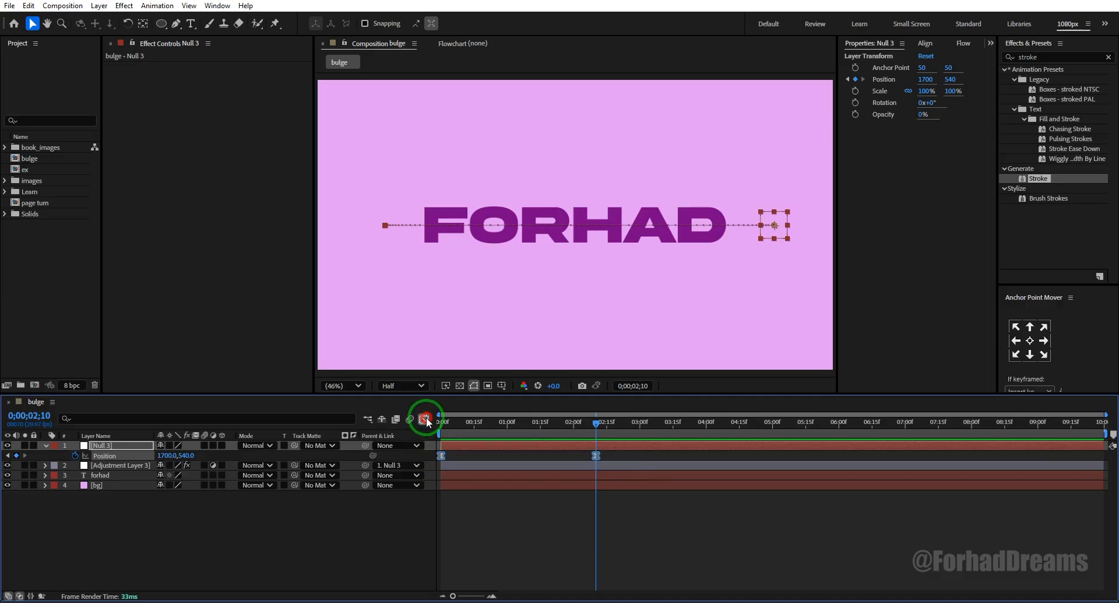
left_click(425, 419)
left_click_drag(617, 532, 559, 562)
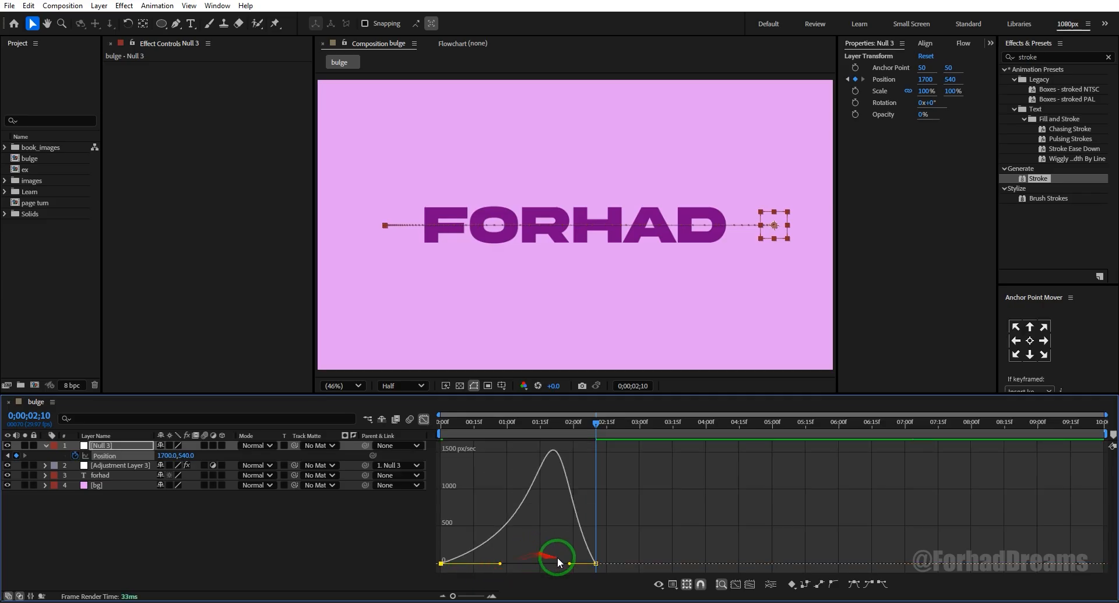
left_click_drag(594, 422, 424, 458)
key("space")
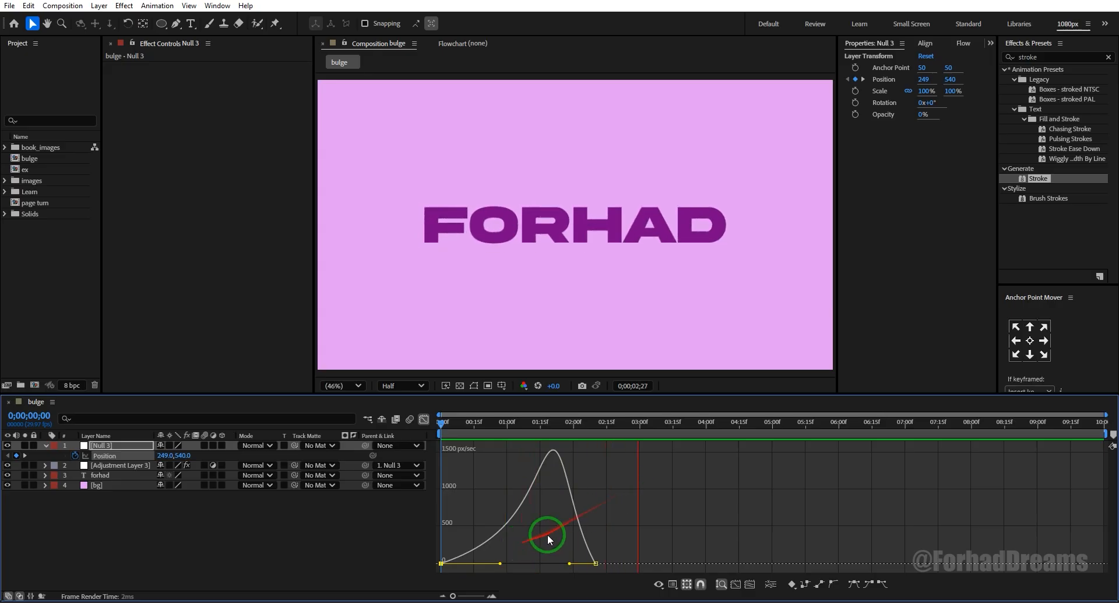
key("space")
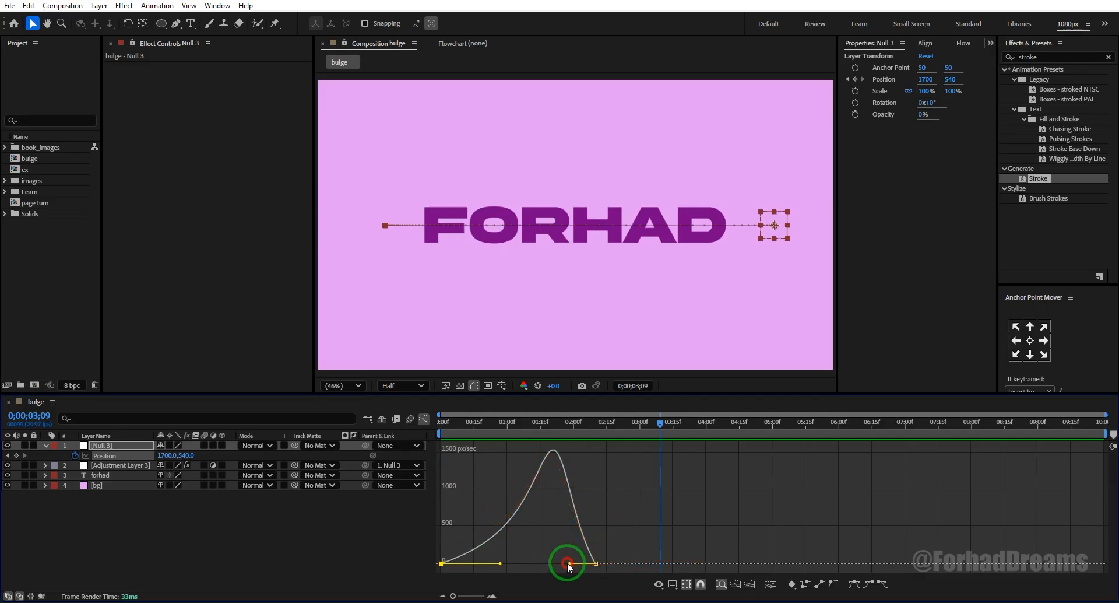
Step: Reshape the null's speed curve so it peaks roughly midway between the two keyframes at about 1800 px/sec, previewing the motion from the start
left_click_drag(568, 564, 539, 564)
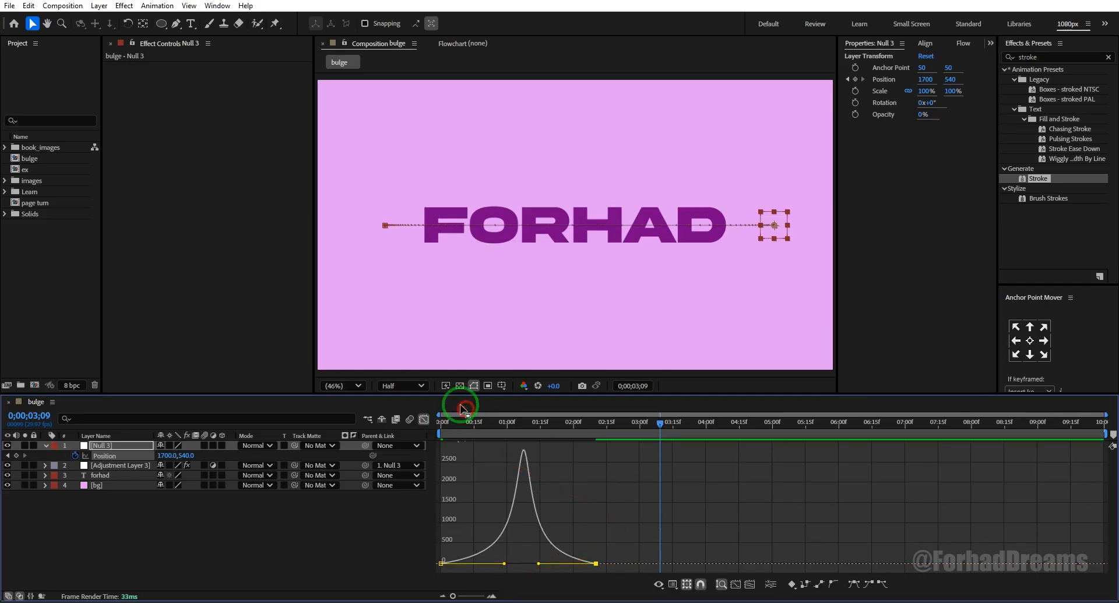
left_click_drag(459, 426, 443, 423)
key("space")
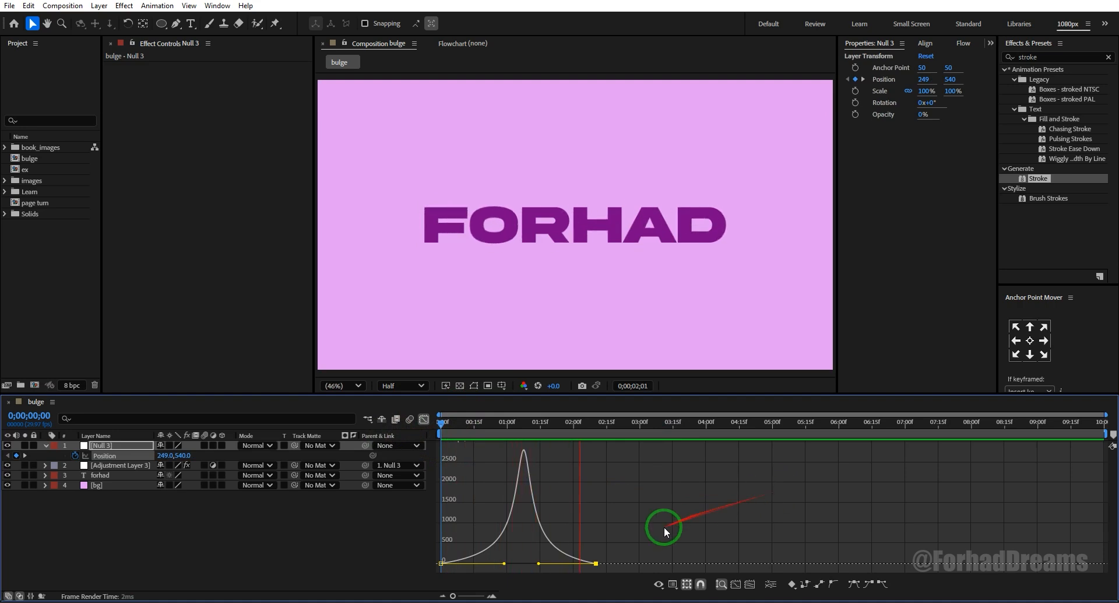
key("space")
left_click_drag(538, 565, 497, 563)
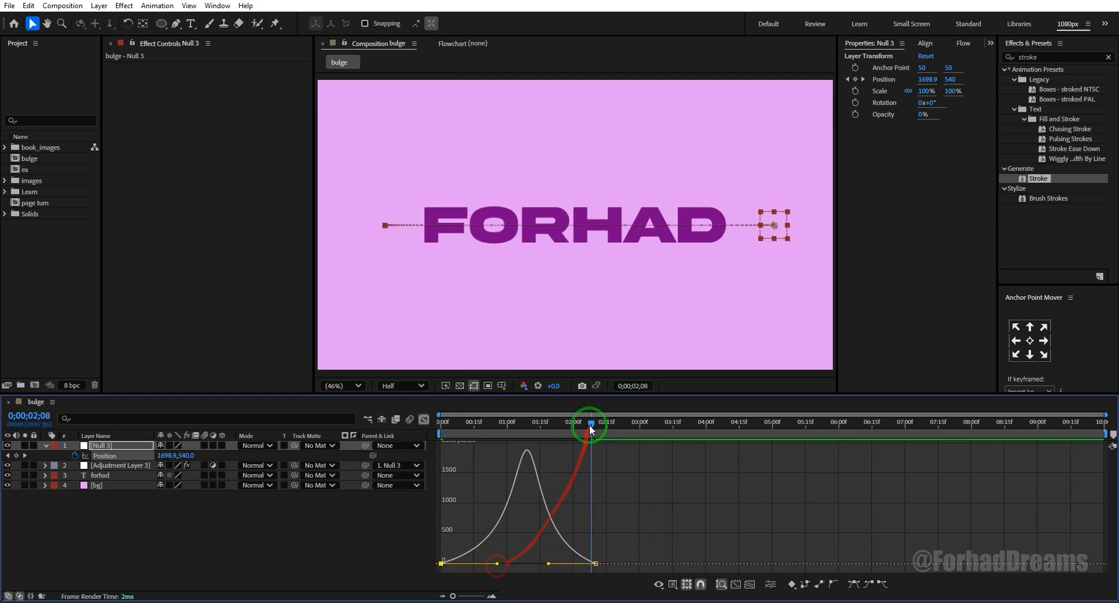
left_click_drag(591, 426, 375, 453)
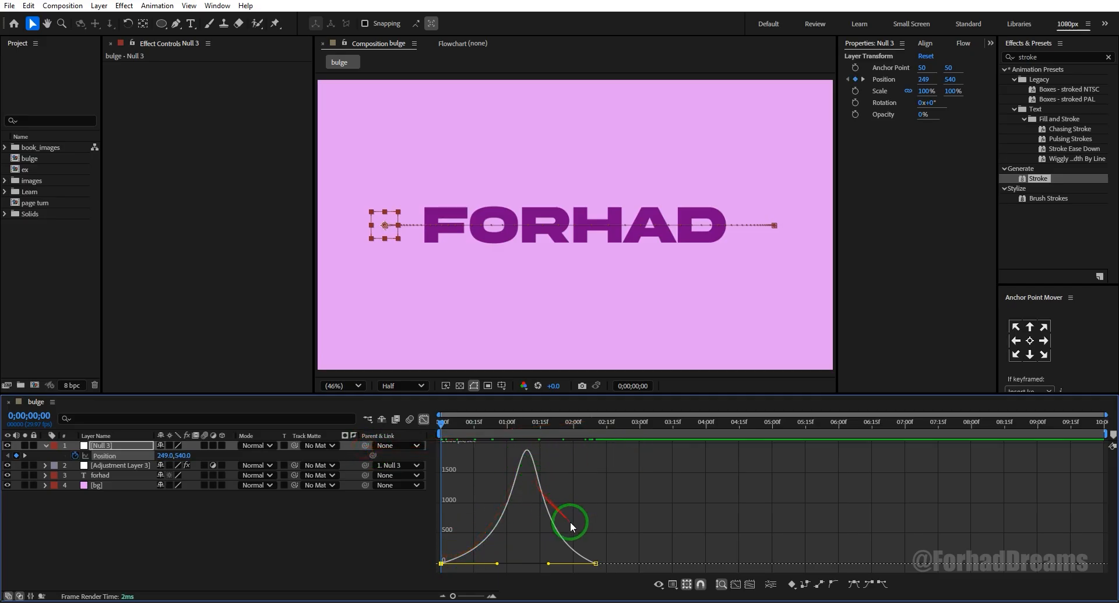
key("space")
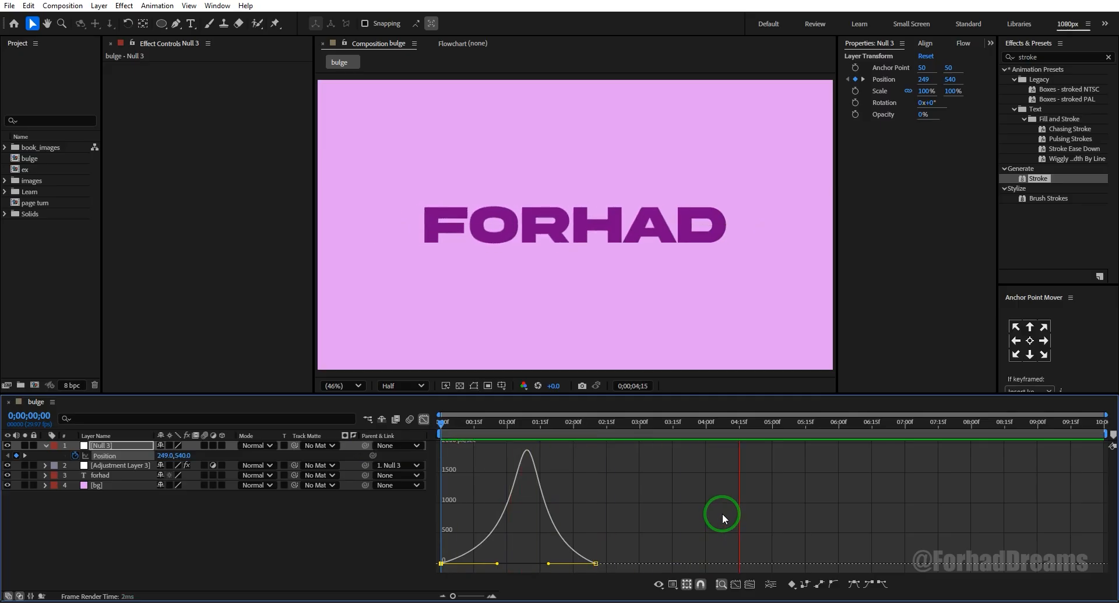
left_click(671, 513)
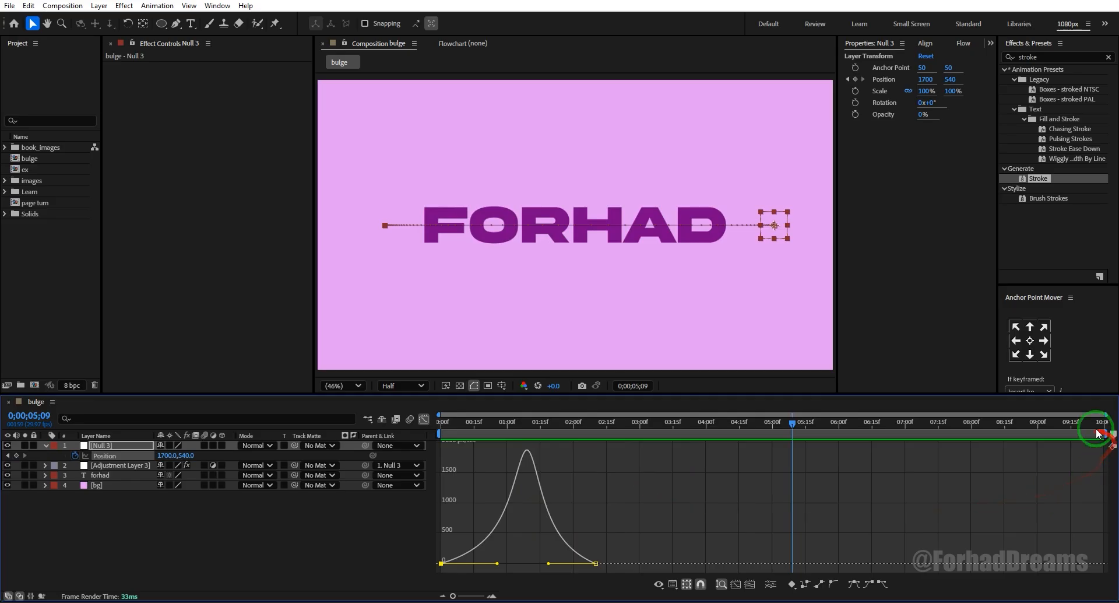
Step: Shorten the work area to end at about 0;00;02;25, return to the layer bar view and preview the animation from the start
left_click_drag(1103, 434, 627, 442)
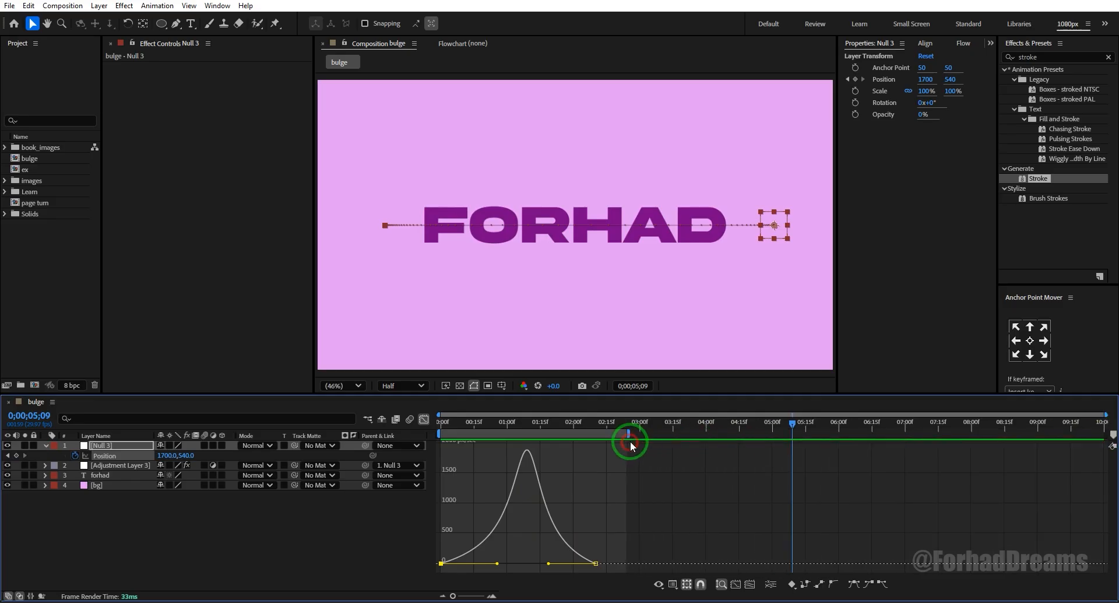
left_click(424, 419)
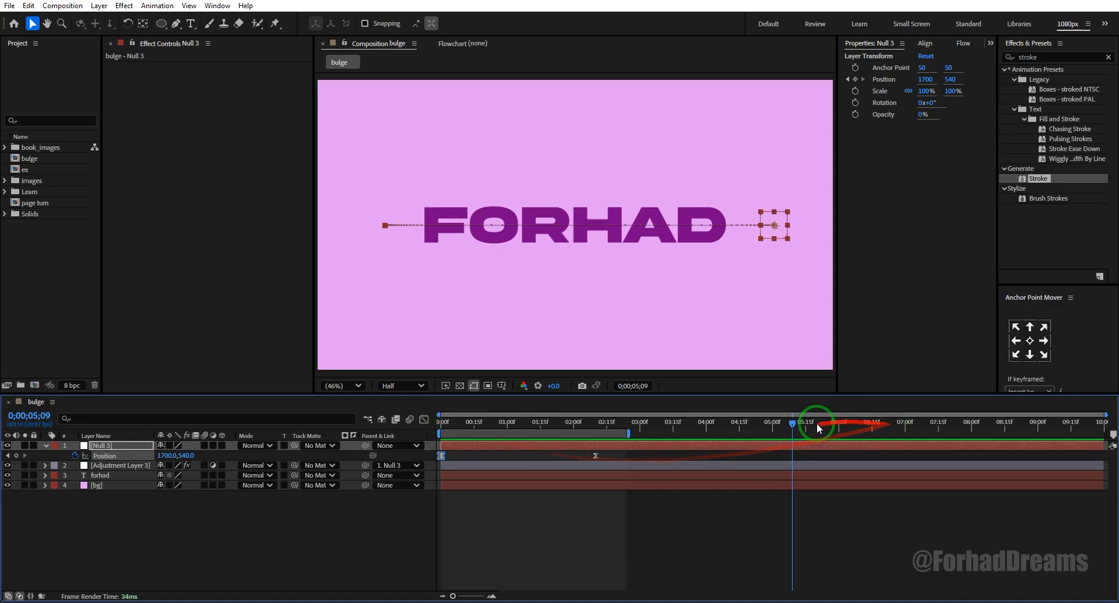
left_click_drag(794, 431, 424, 446)
key("space")
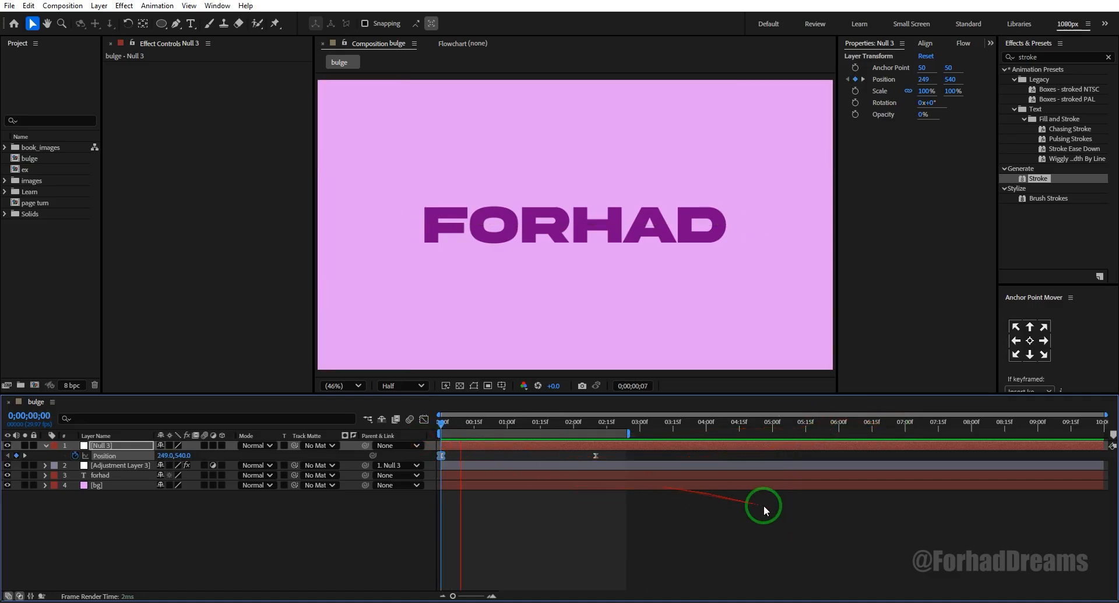
key("space")
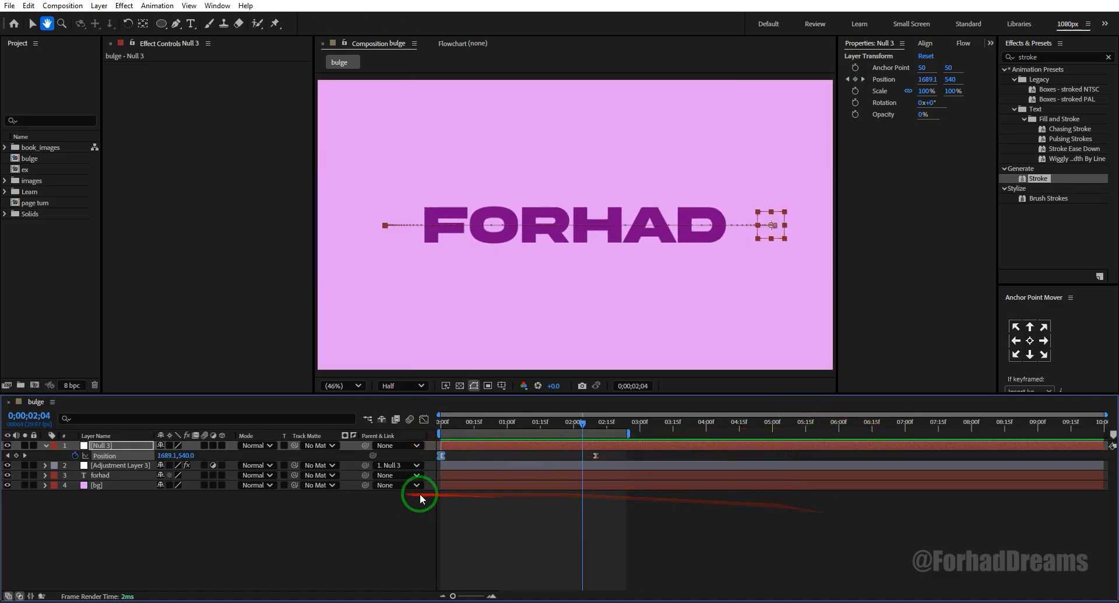
Step: Set the adjustment layer's Bulge Height to 4.0 with the lens over the title's first letters, and play the animation from the start
left_click(110, 464)
left_click_drag(633, 437, 504, 435)
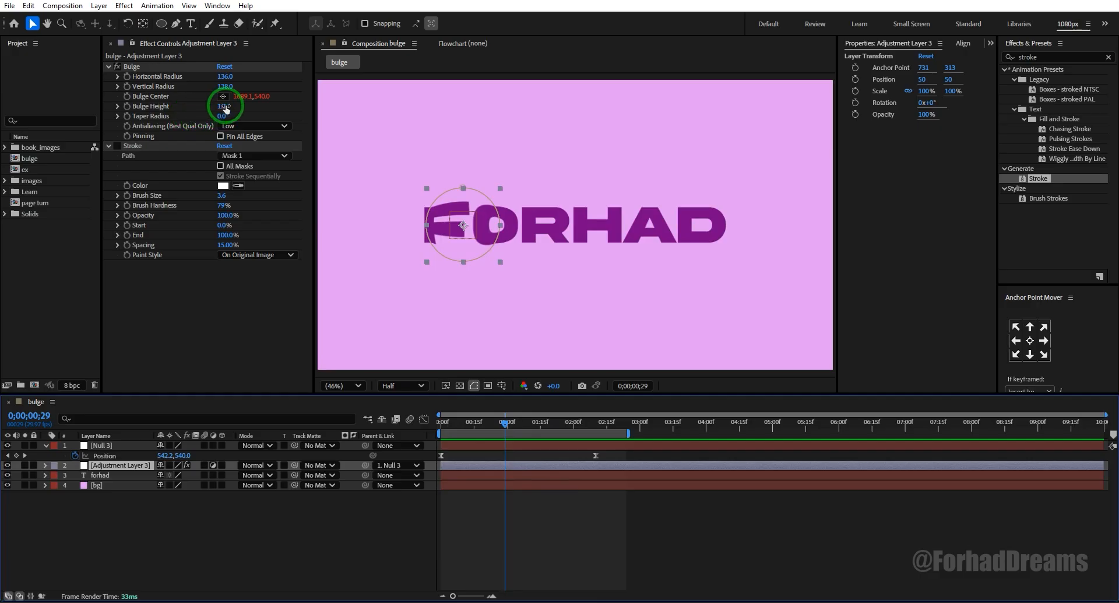
left_click_drag(224, 109, 438, 118)
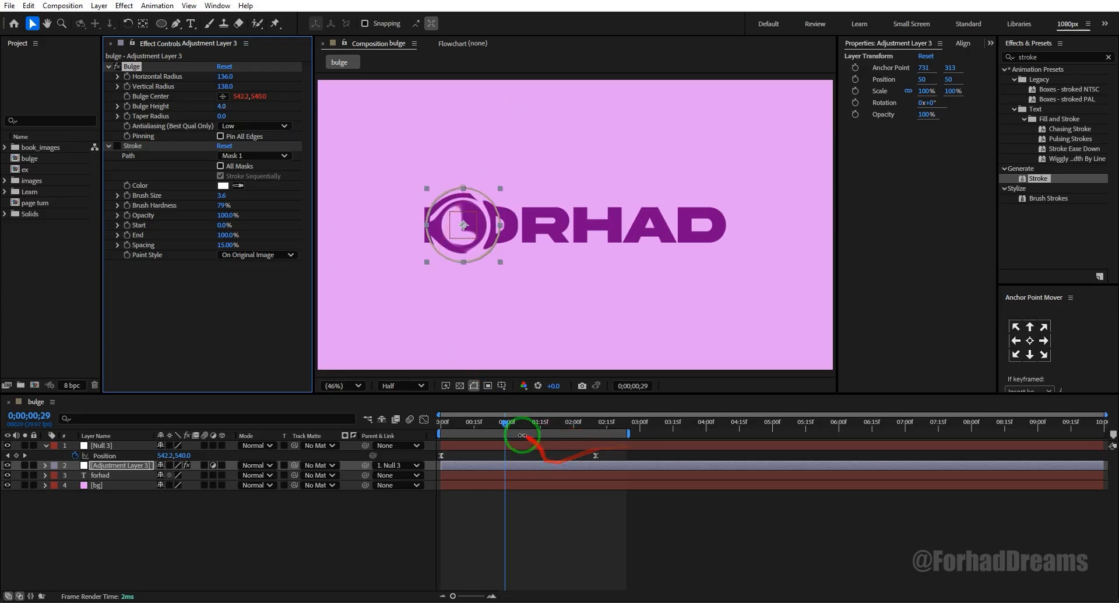
left_click_drag(505, 422, 415, 434)
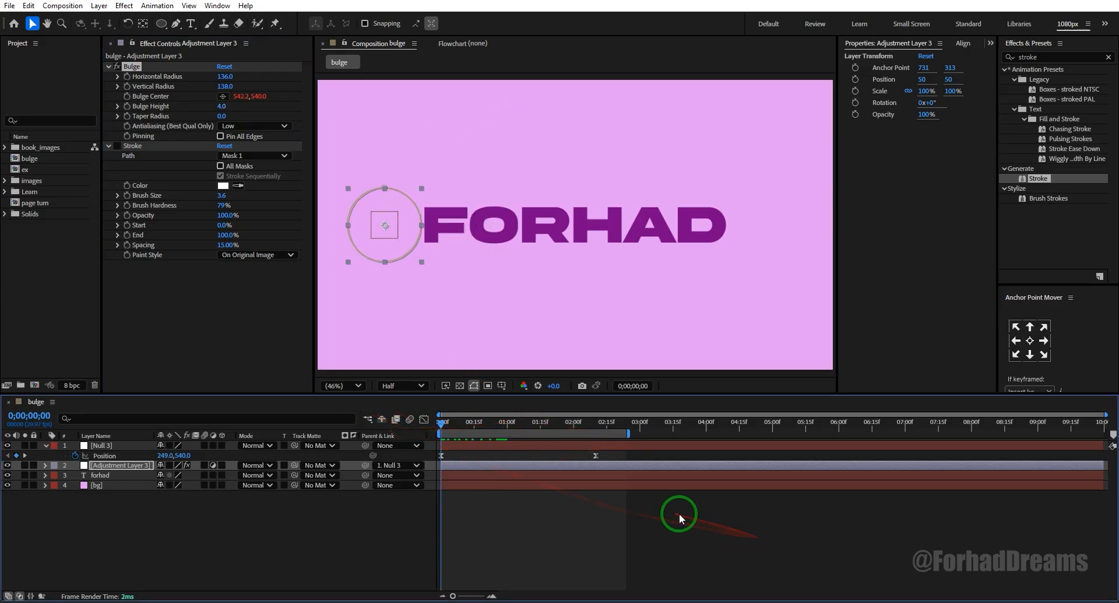
key("space")
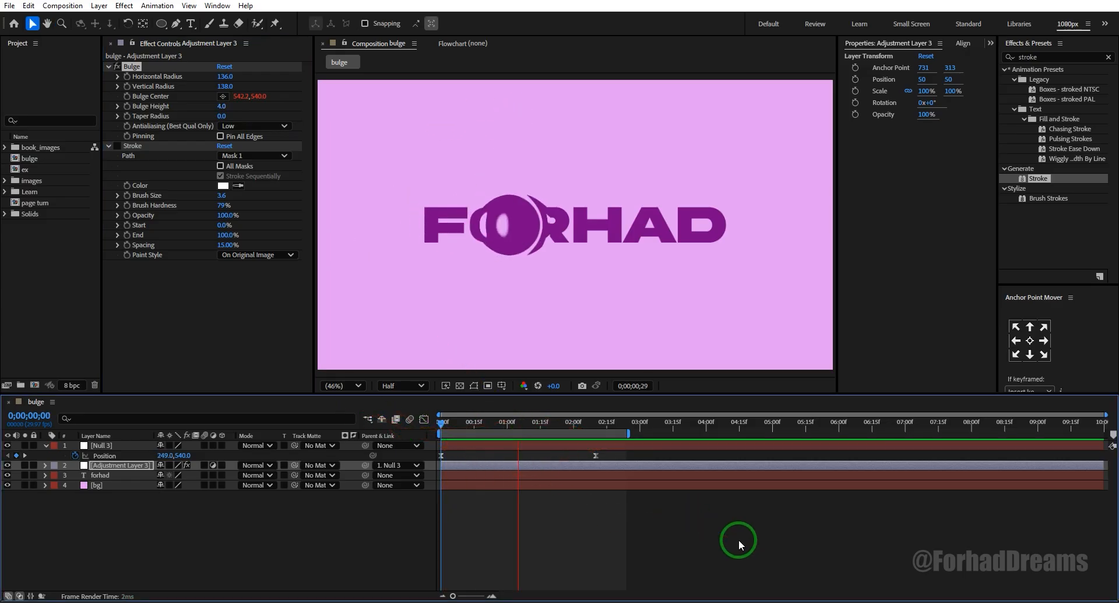